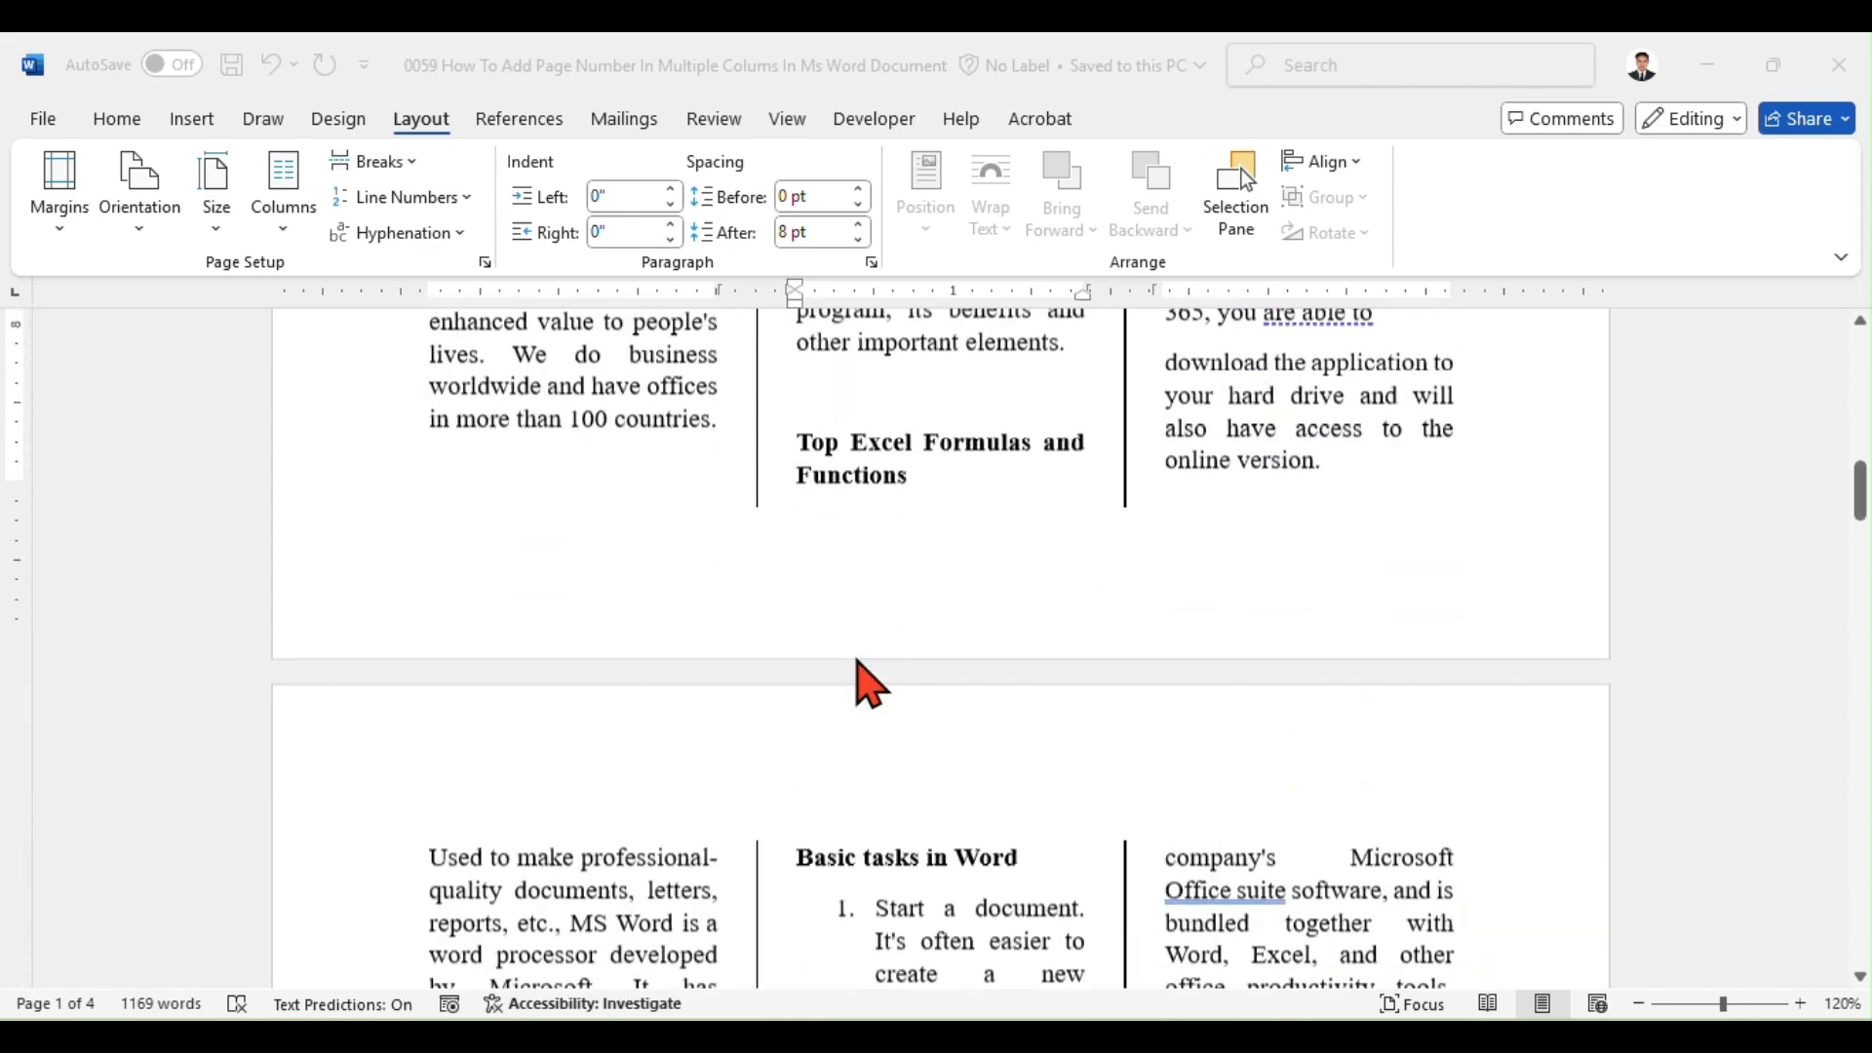
{"action": "scroll", "coordinate": [858, 661], "scroll_direction": "down", "scroll_amount": 8}
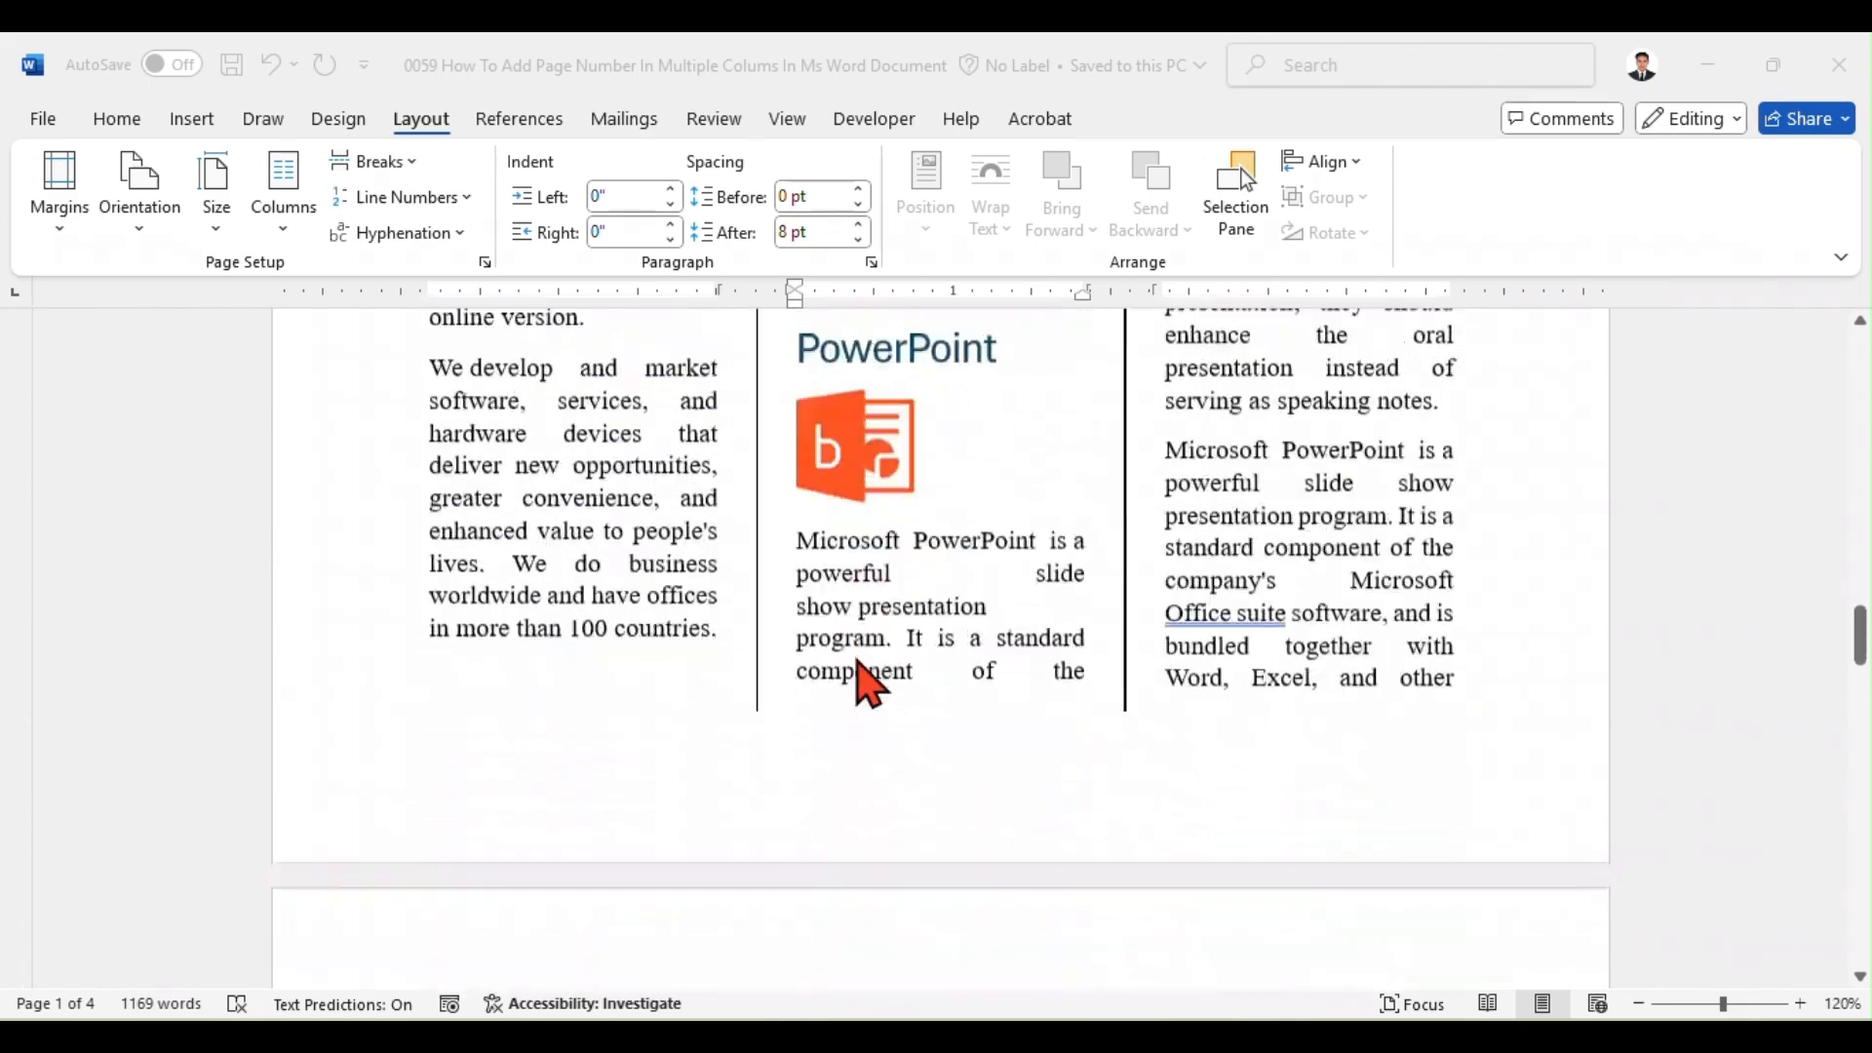
{"action": "scroll", "coordinate": [858, 662], "scroll_direction": "up", "scroll_amount": 8}
{"action": "scroll", "coordinate": [861, 672], "scroll_direction": "down", "scroll_amount": 10}
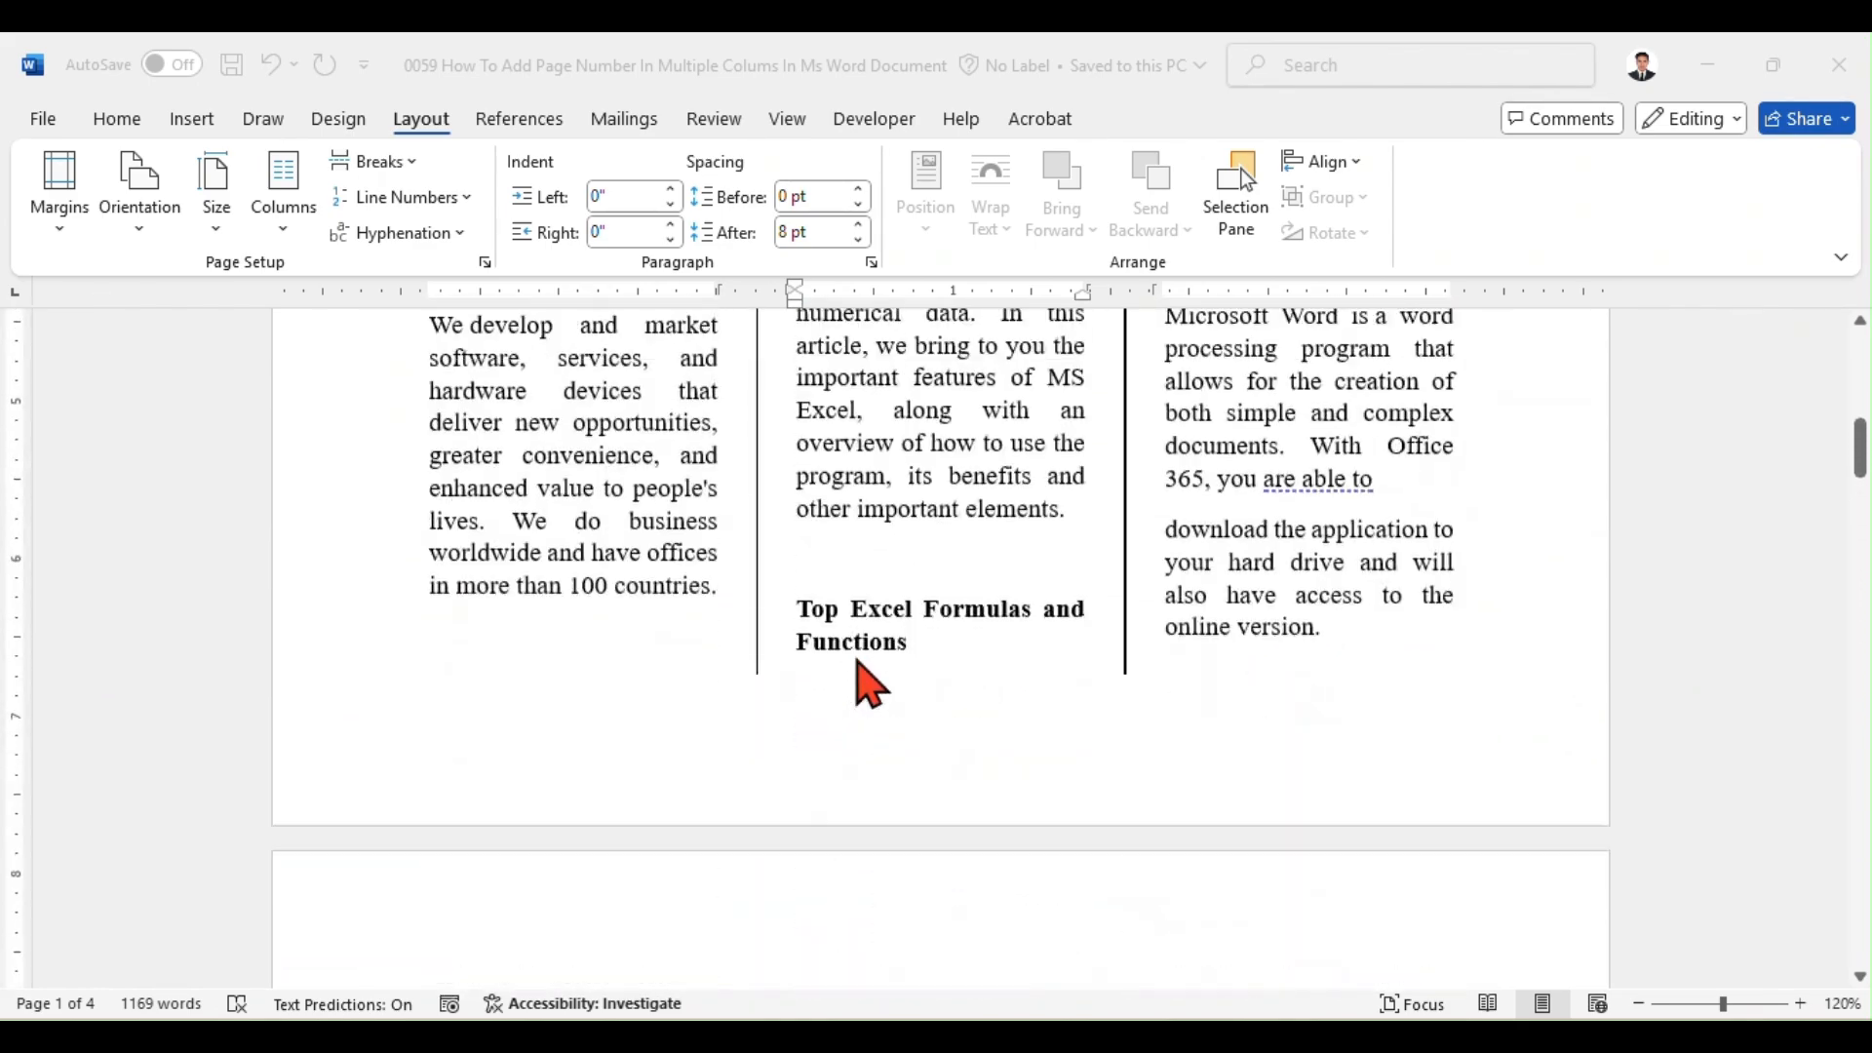
{"action": "scroll", "coordinate": [862, 672], "scroll_direction": "up", "scroll_amount": 2}
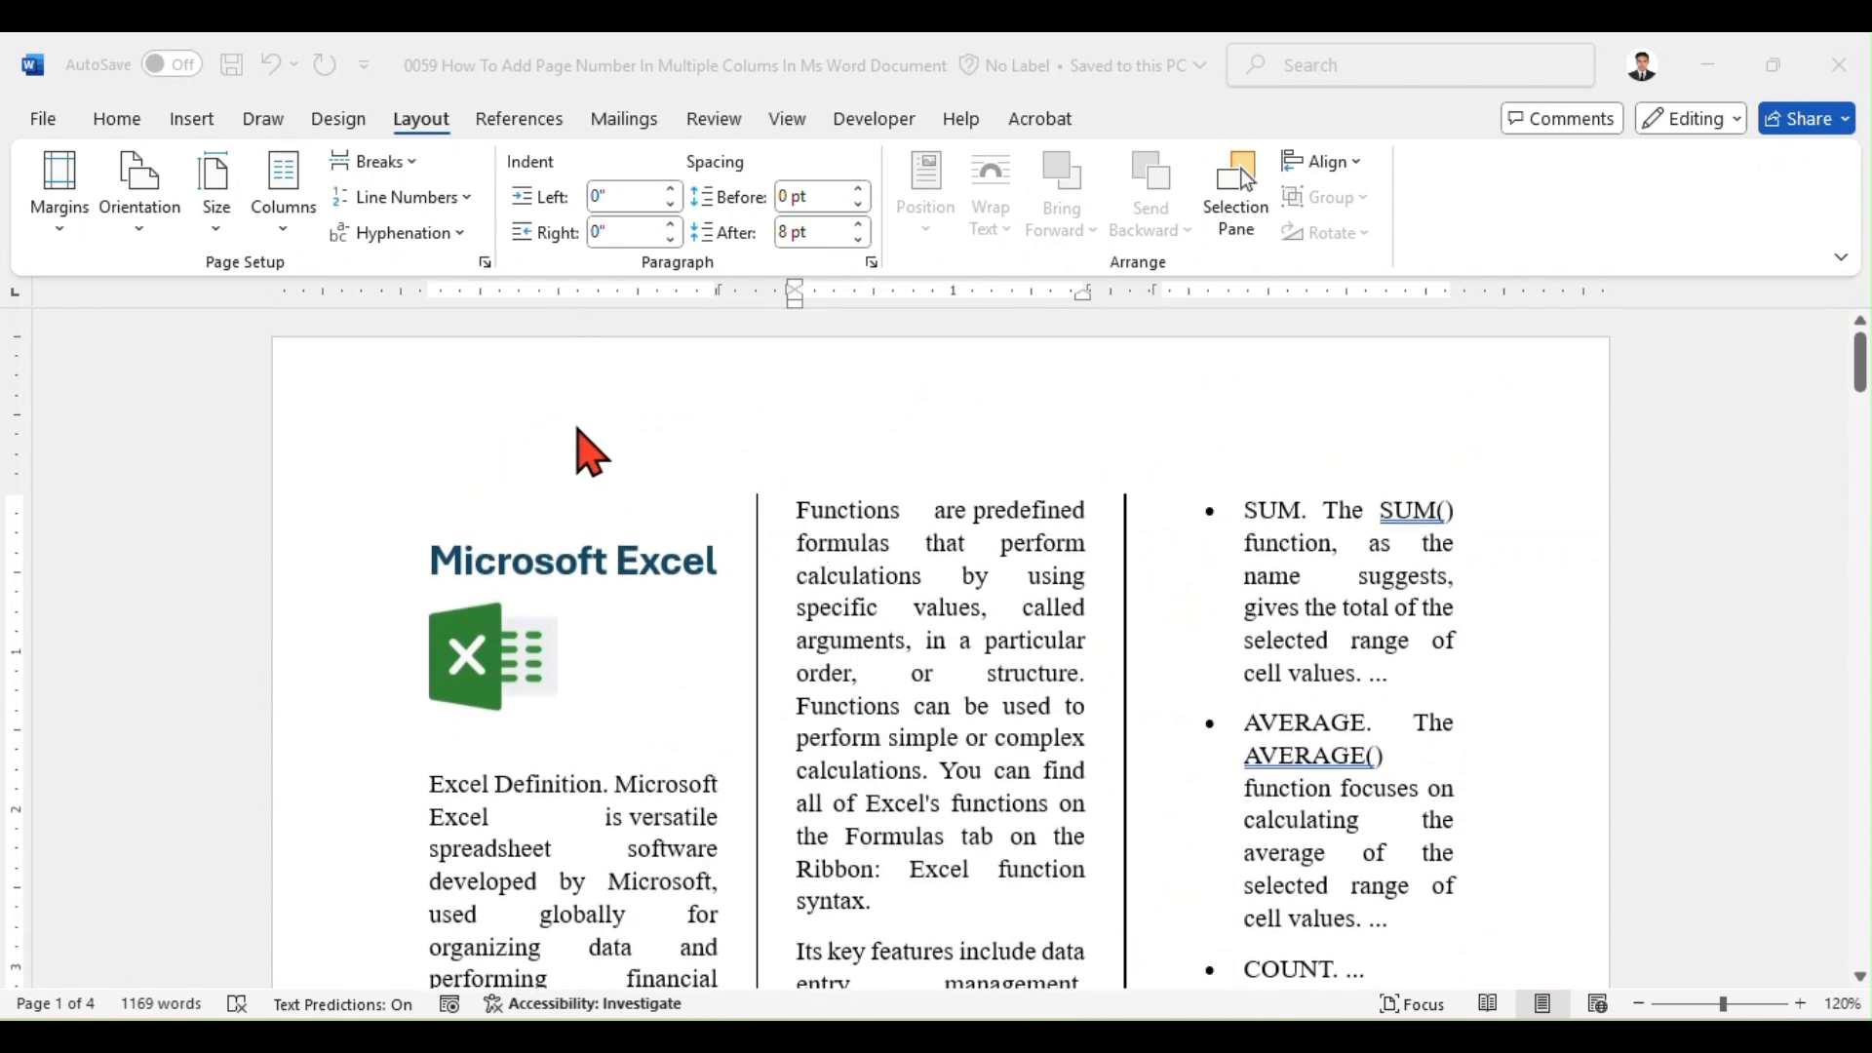
Select the entire document and set its page orientation to Landscape
{"action": "left_click", "coordinate": [402, 128]}
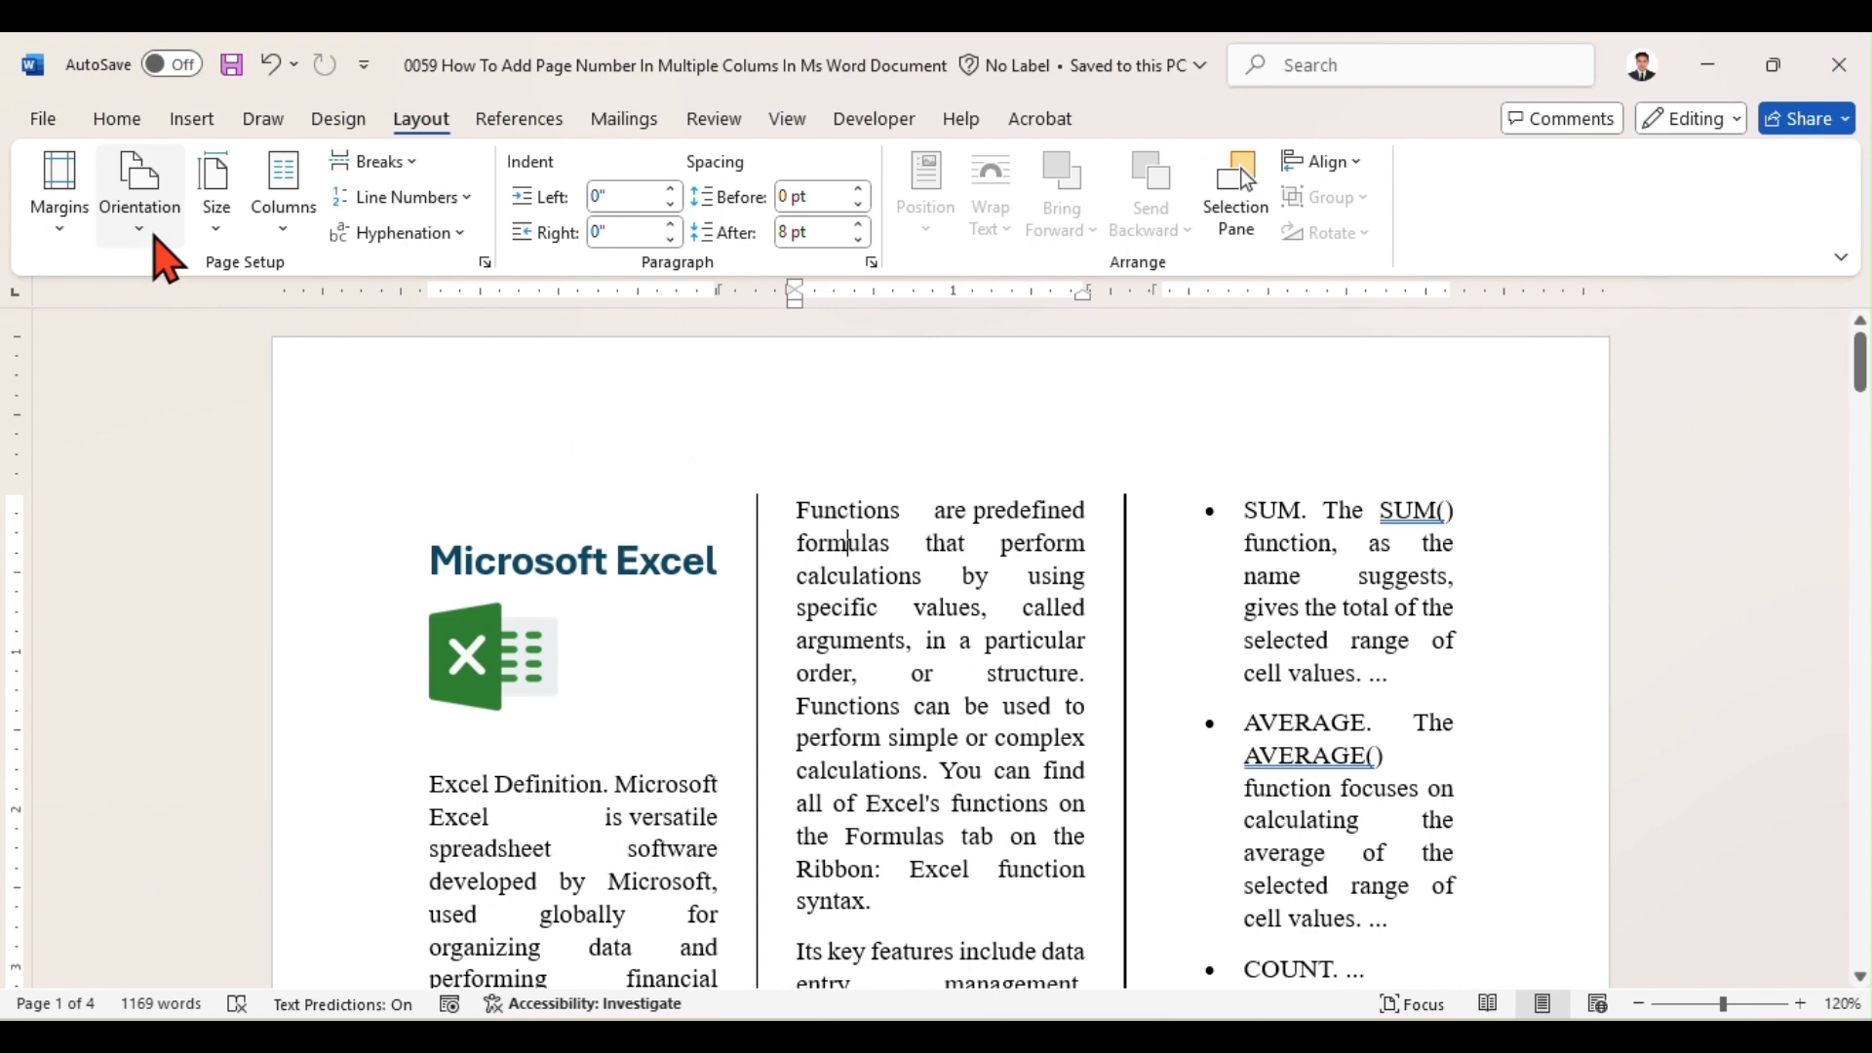
{"action": "left_click", "coordinate": [157, 242]}
{"action": "left_click", "coordinate": [371, 333]}
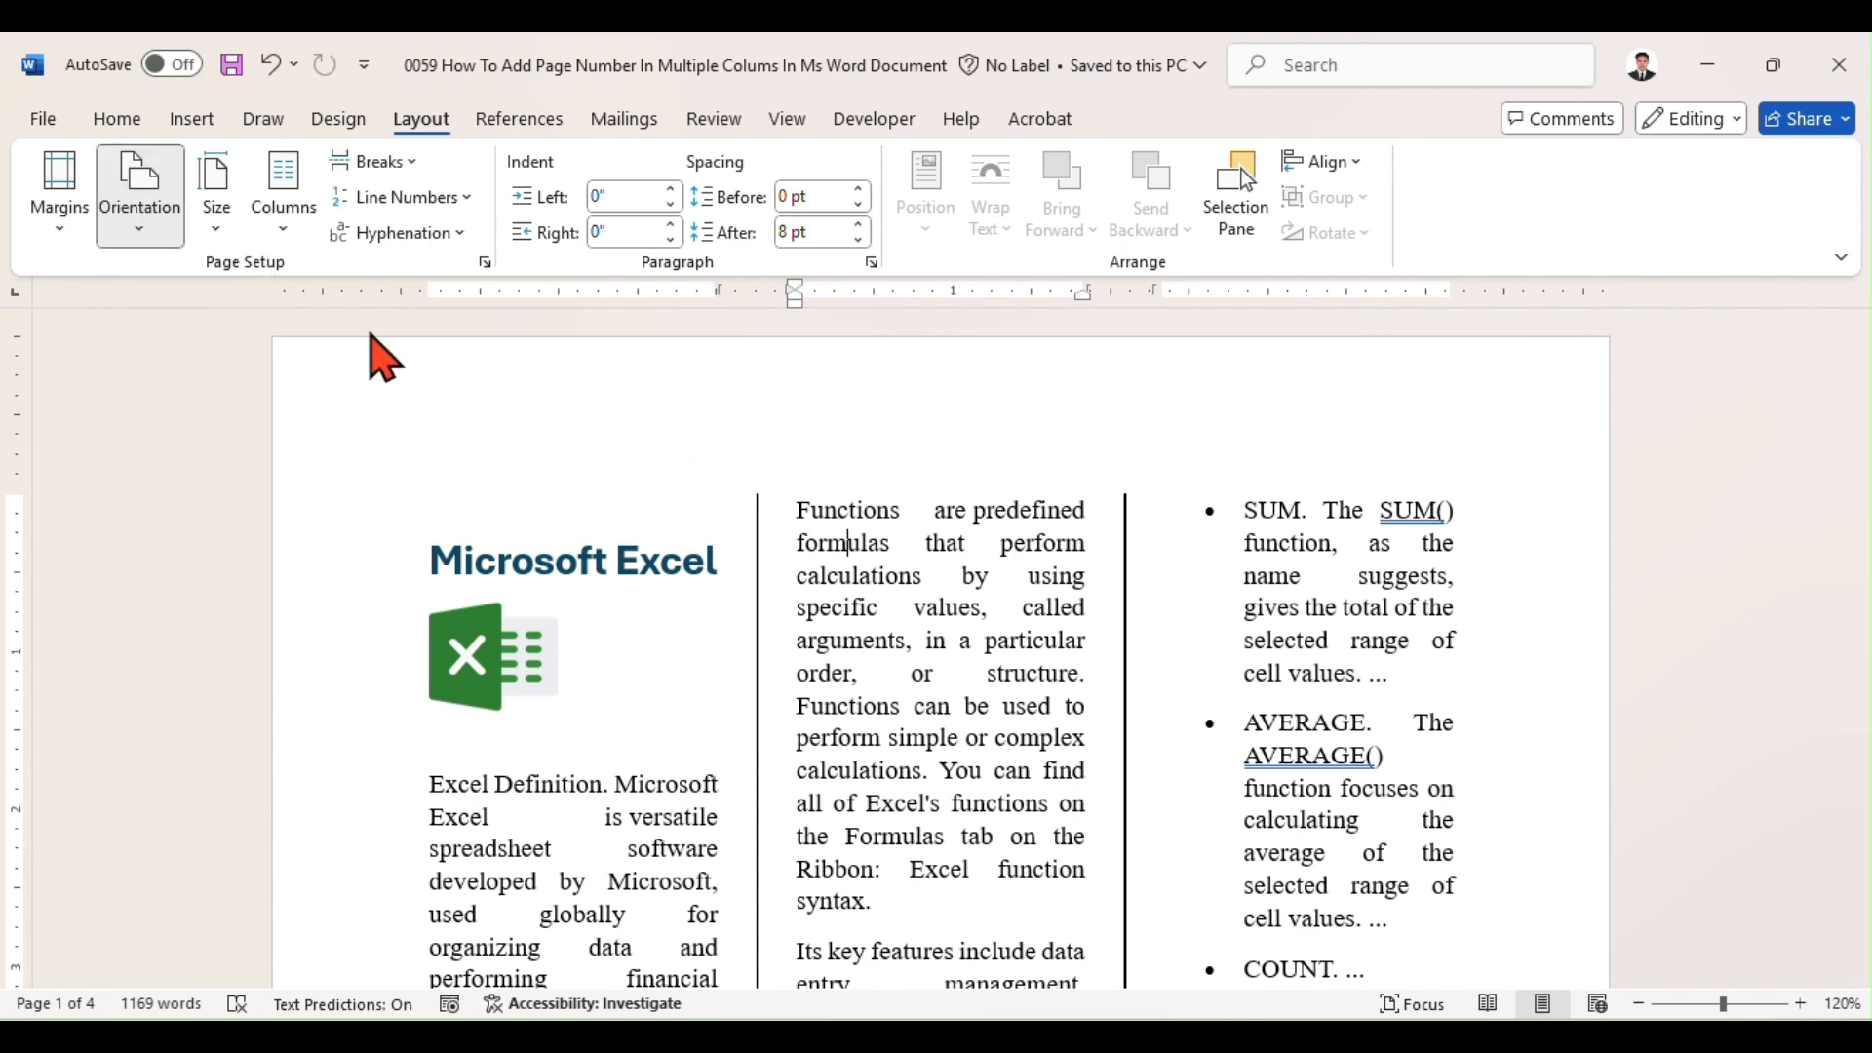
{"action": "key", "text": "ctrl+a"}
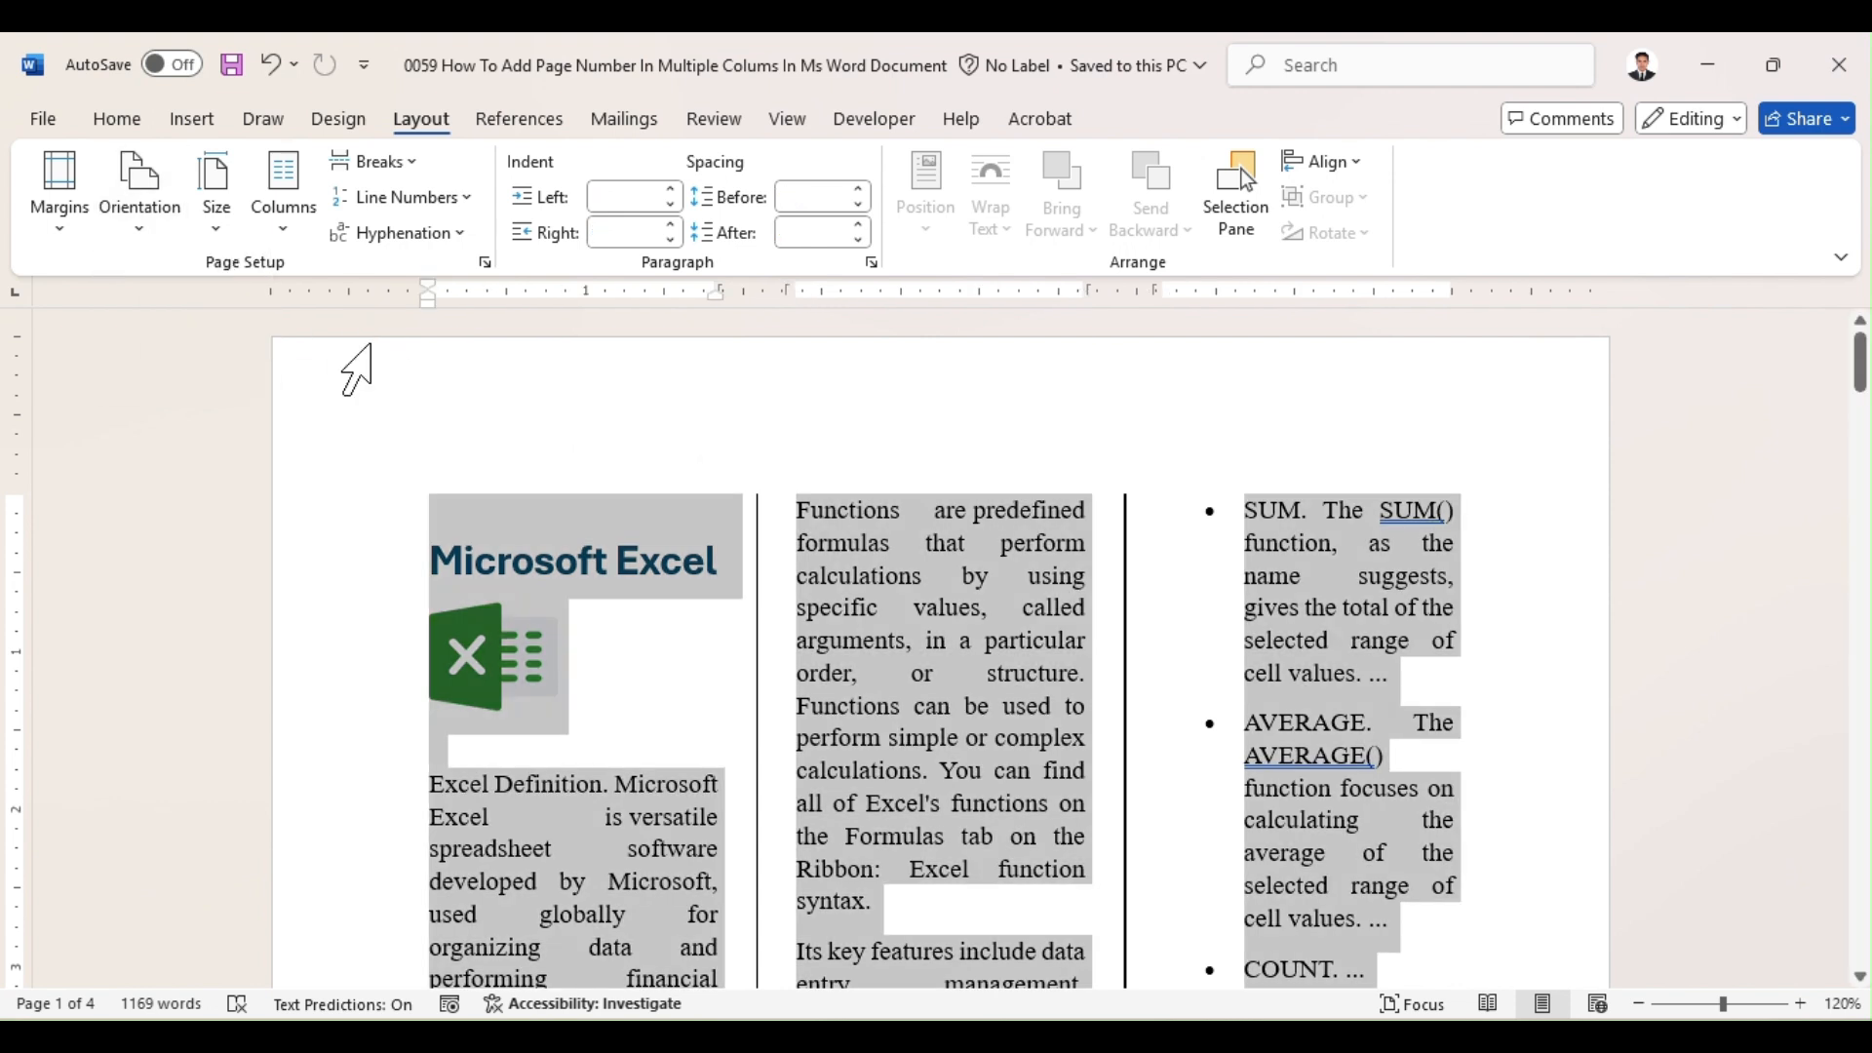
{"action": "left_click", "coordinate": [137, 235]}
{"action": "left_click", "coordinate": [176, 337]}
{"action": "mouse_move", "coordinate": [1859, 380]}
{"action": "left_mouse_down"}
{"action": "mouse_move", "coordinate": [1859, 936]}
{"action": "mouse_move", "coordinate": [1858, 375]}
{"action": "left_mouse_up"}
{"action": "left_click", "coordinate": [1466, 416]}
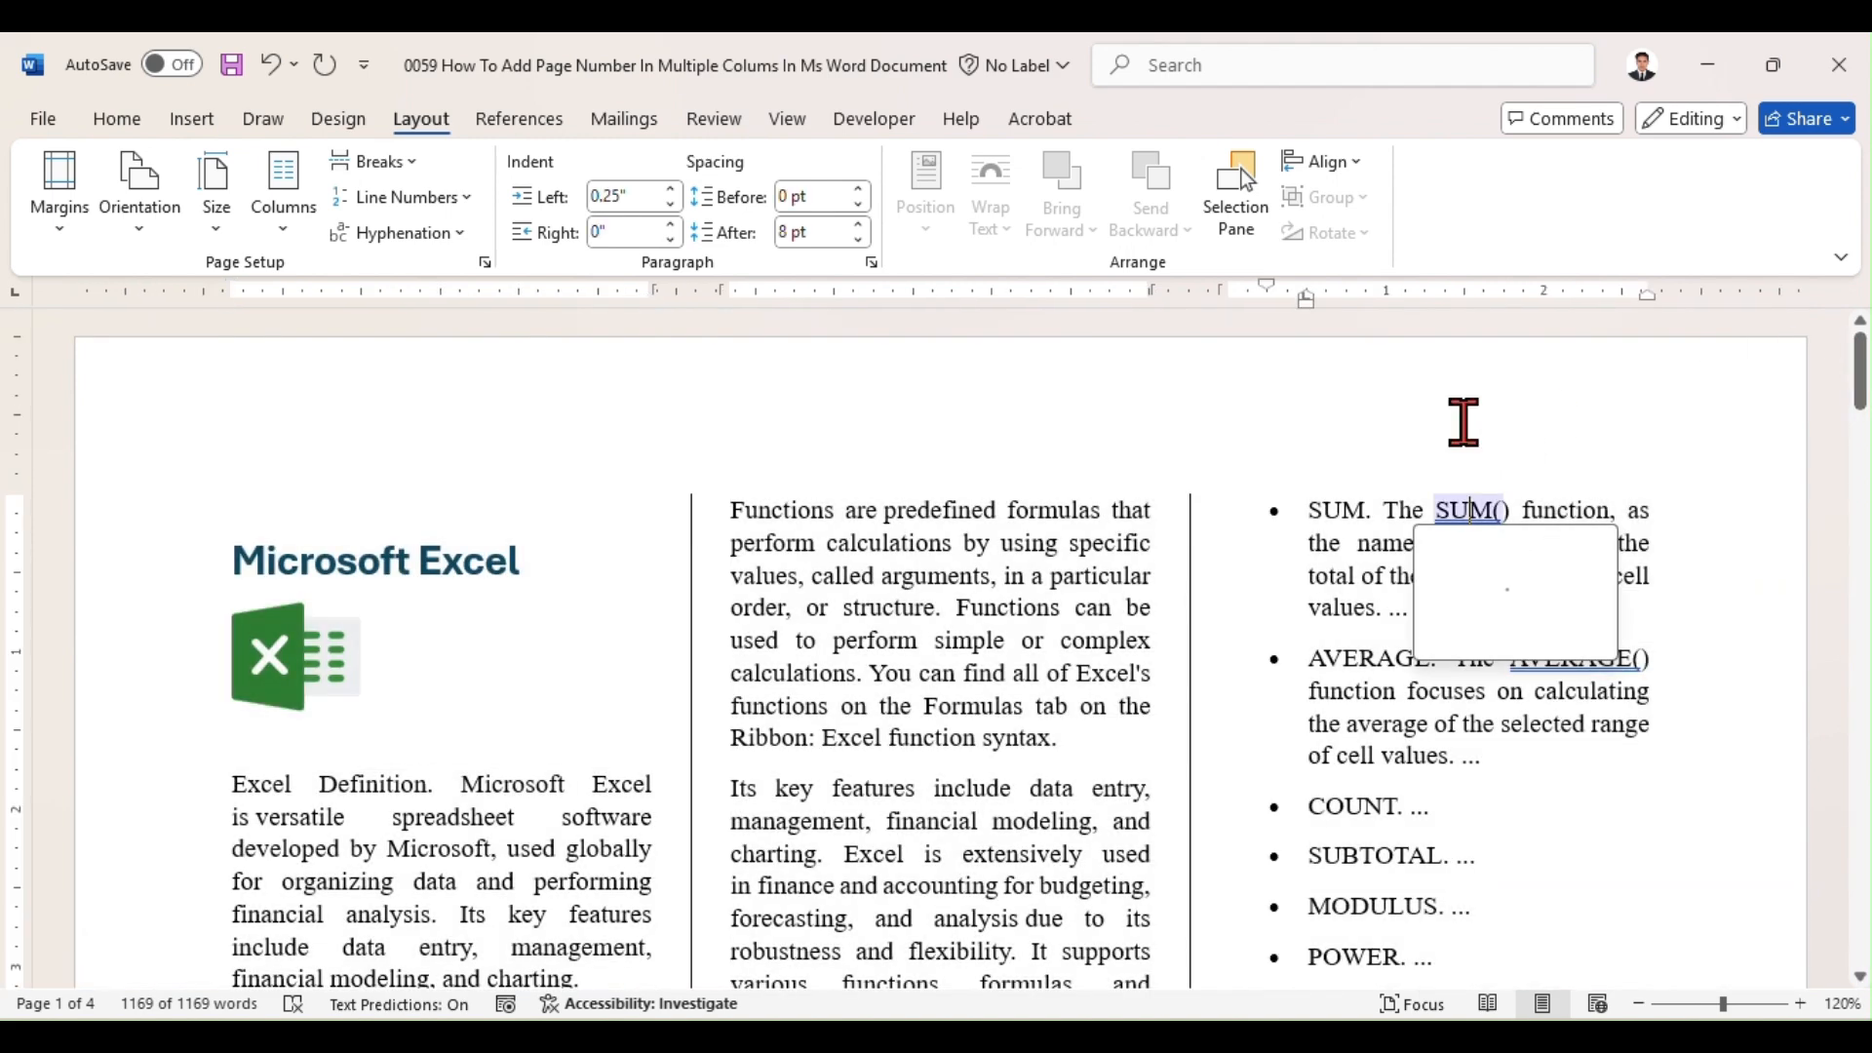
{"action": "left_click", "coordinate": [992, 413]}
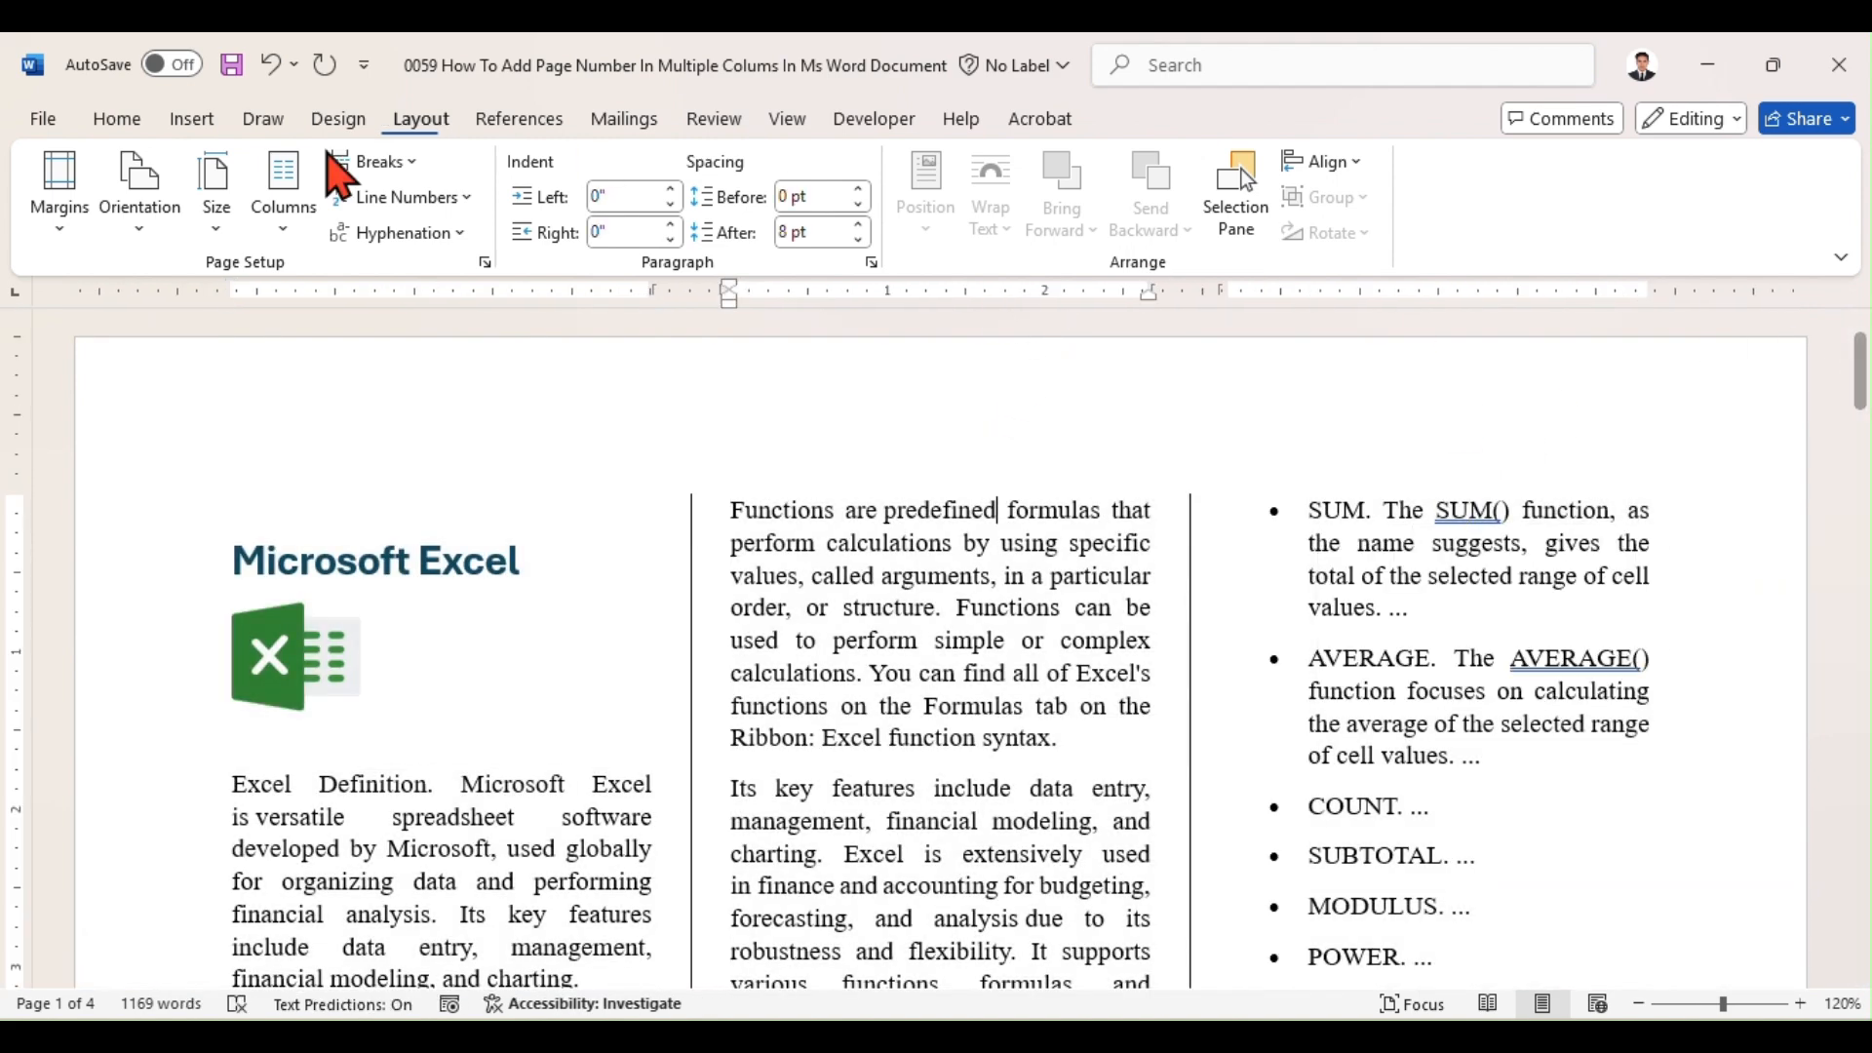
Insert a page number at the bottom of the page using the Plain Number 1 style
{"action": "left_click", "coordinate": [195, 120]}
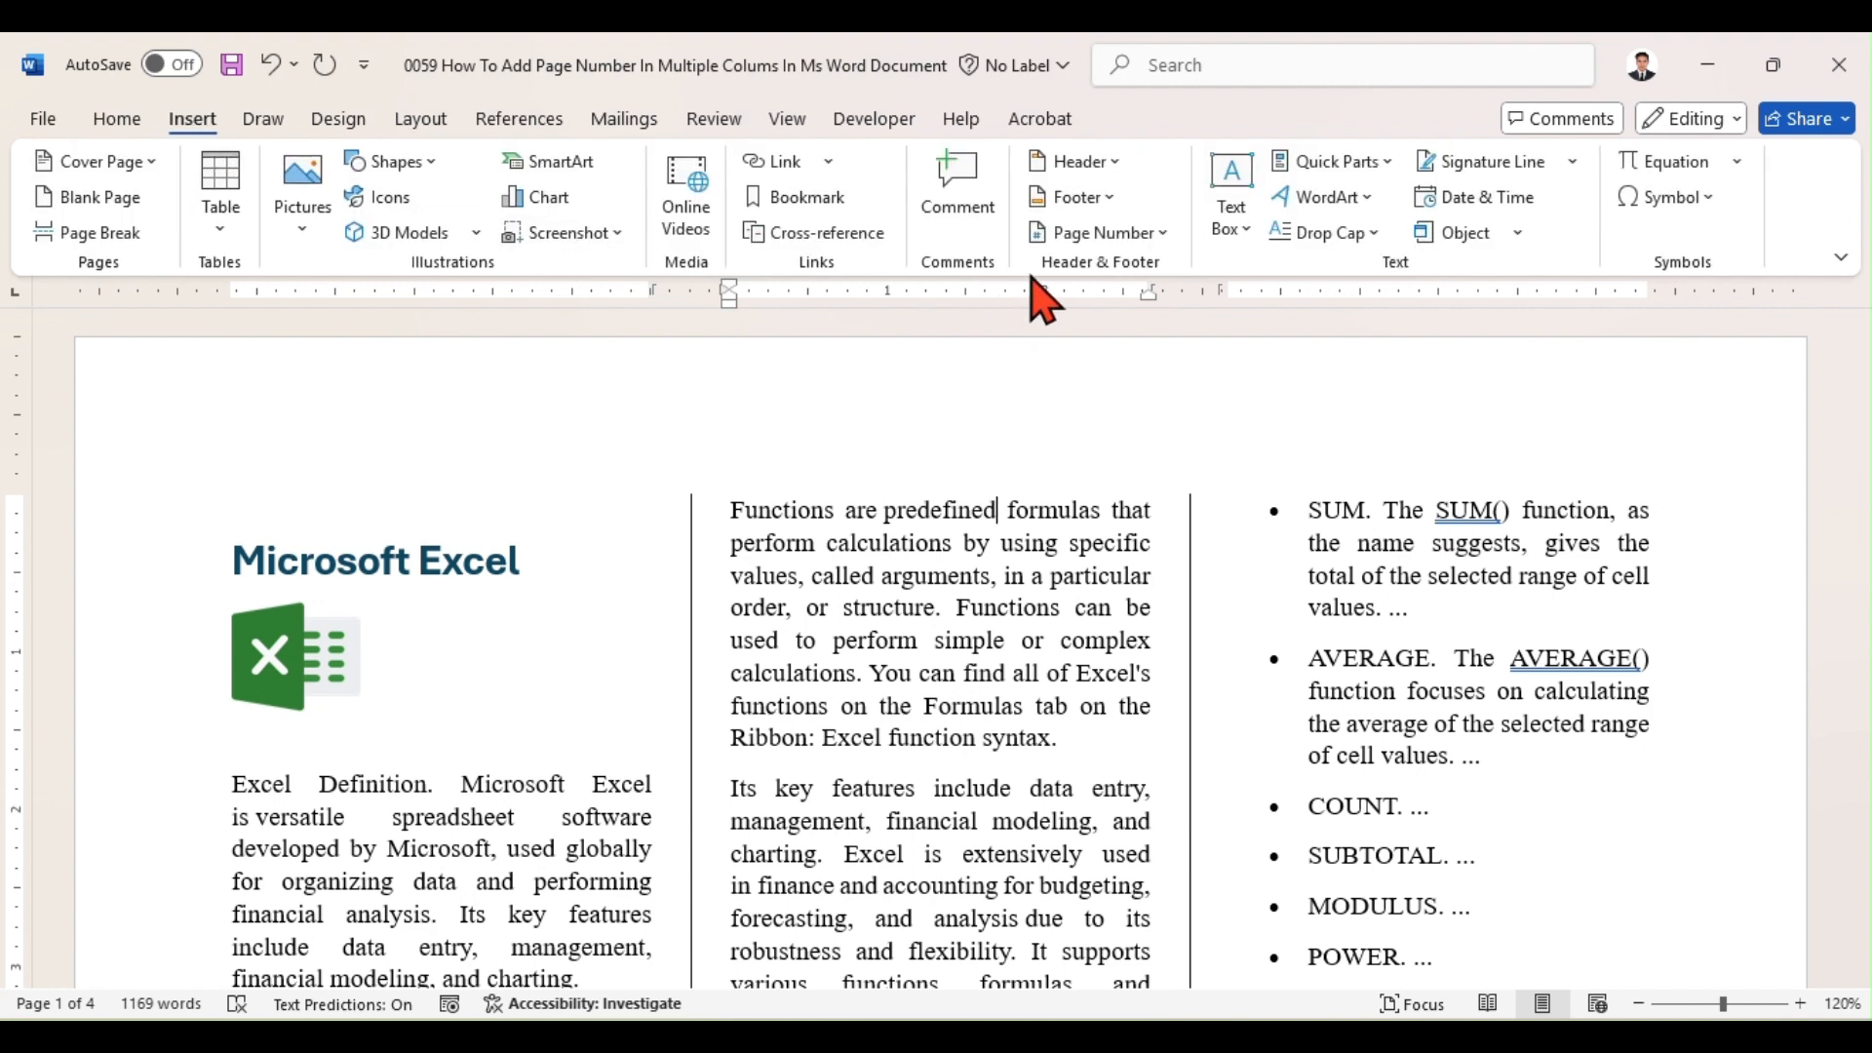
{"action": "left_click", "coordinate": [1163, 235]}
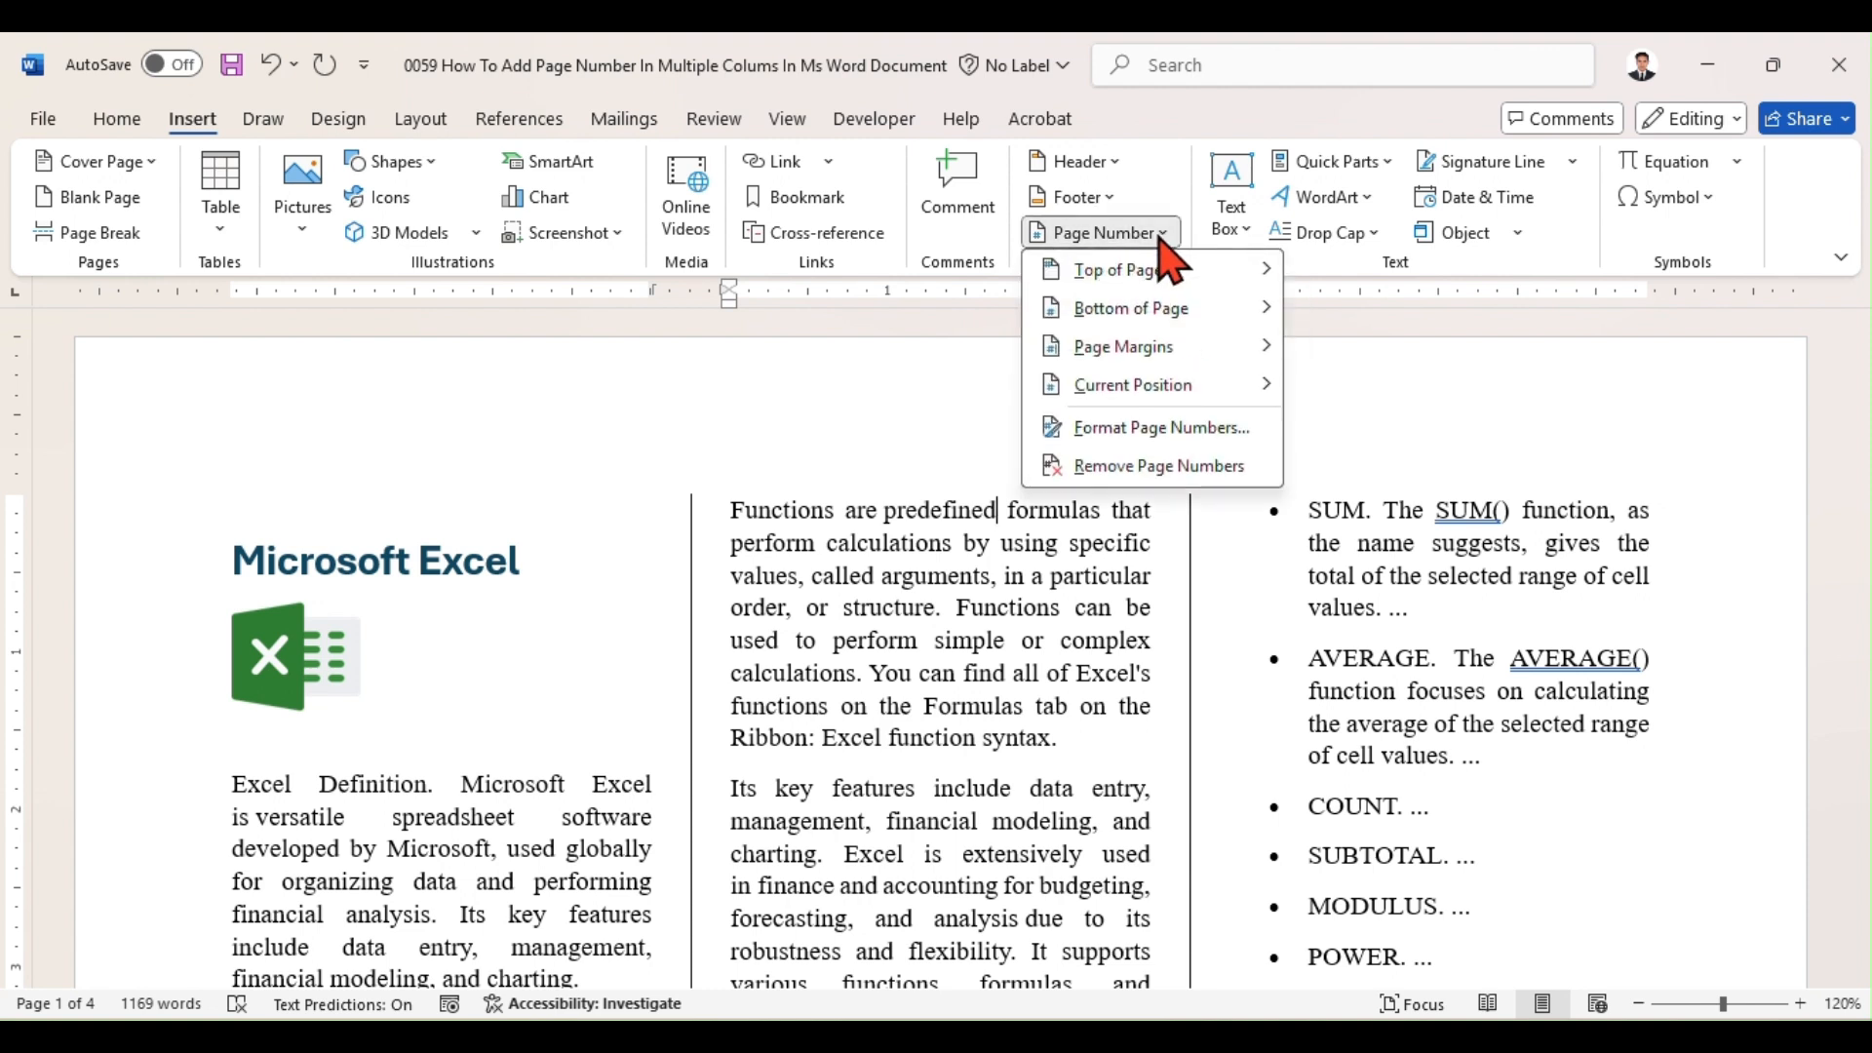
{"action": "mouse_move", "coordinate": [1183, 274]}
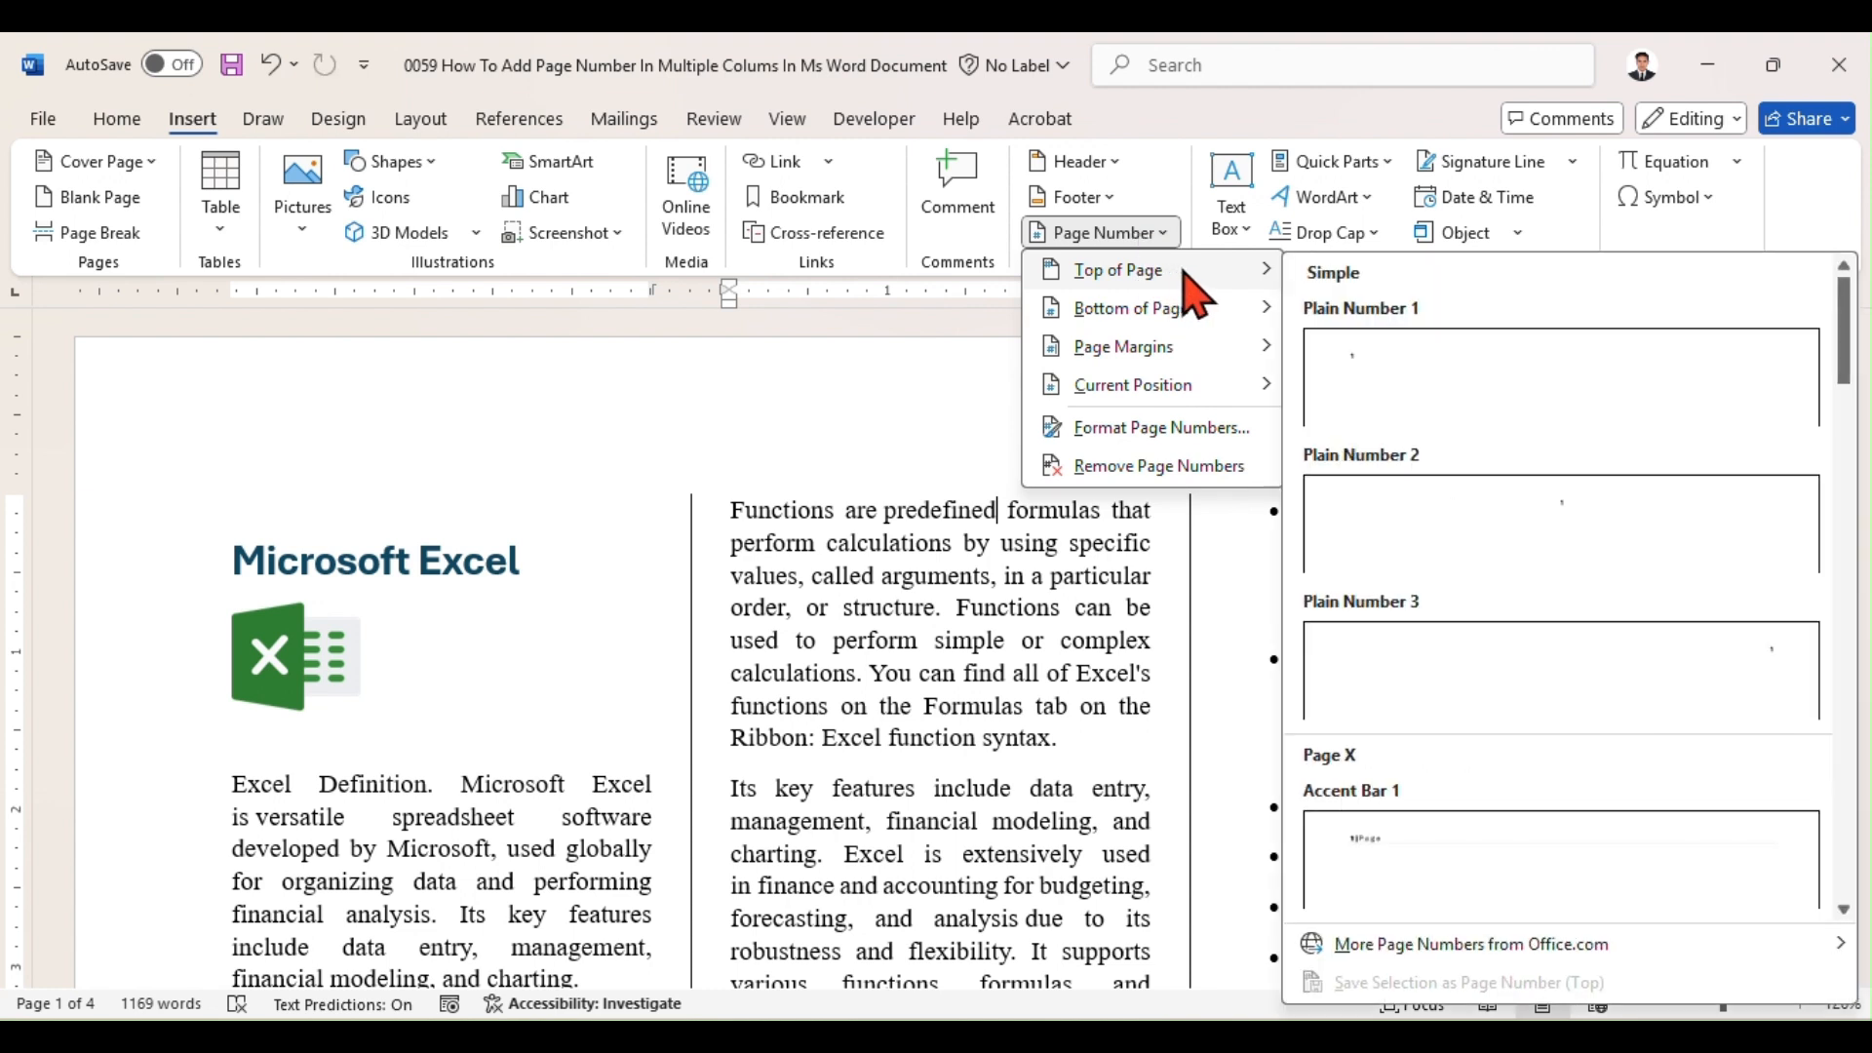
{"action": "mouse_move", "coordinate": [1192, 329]}
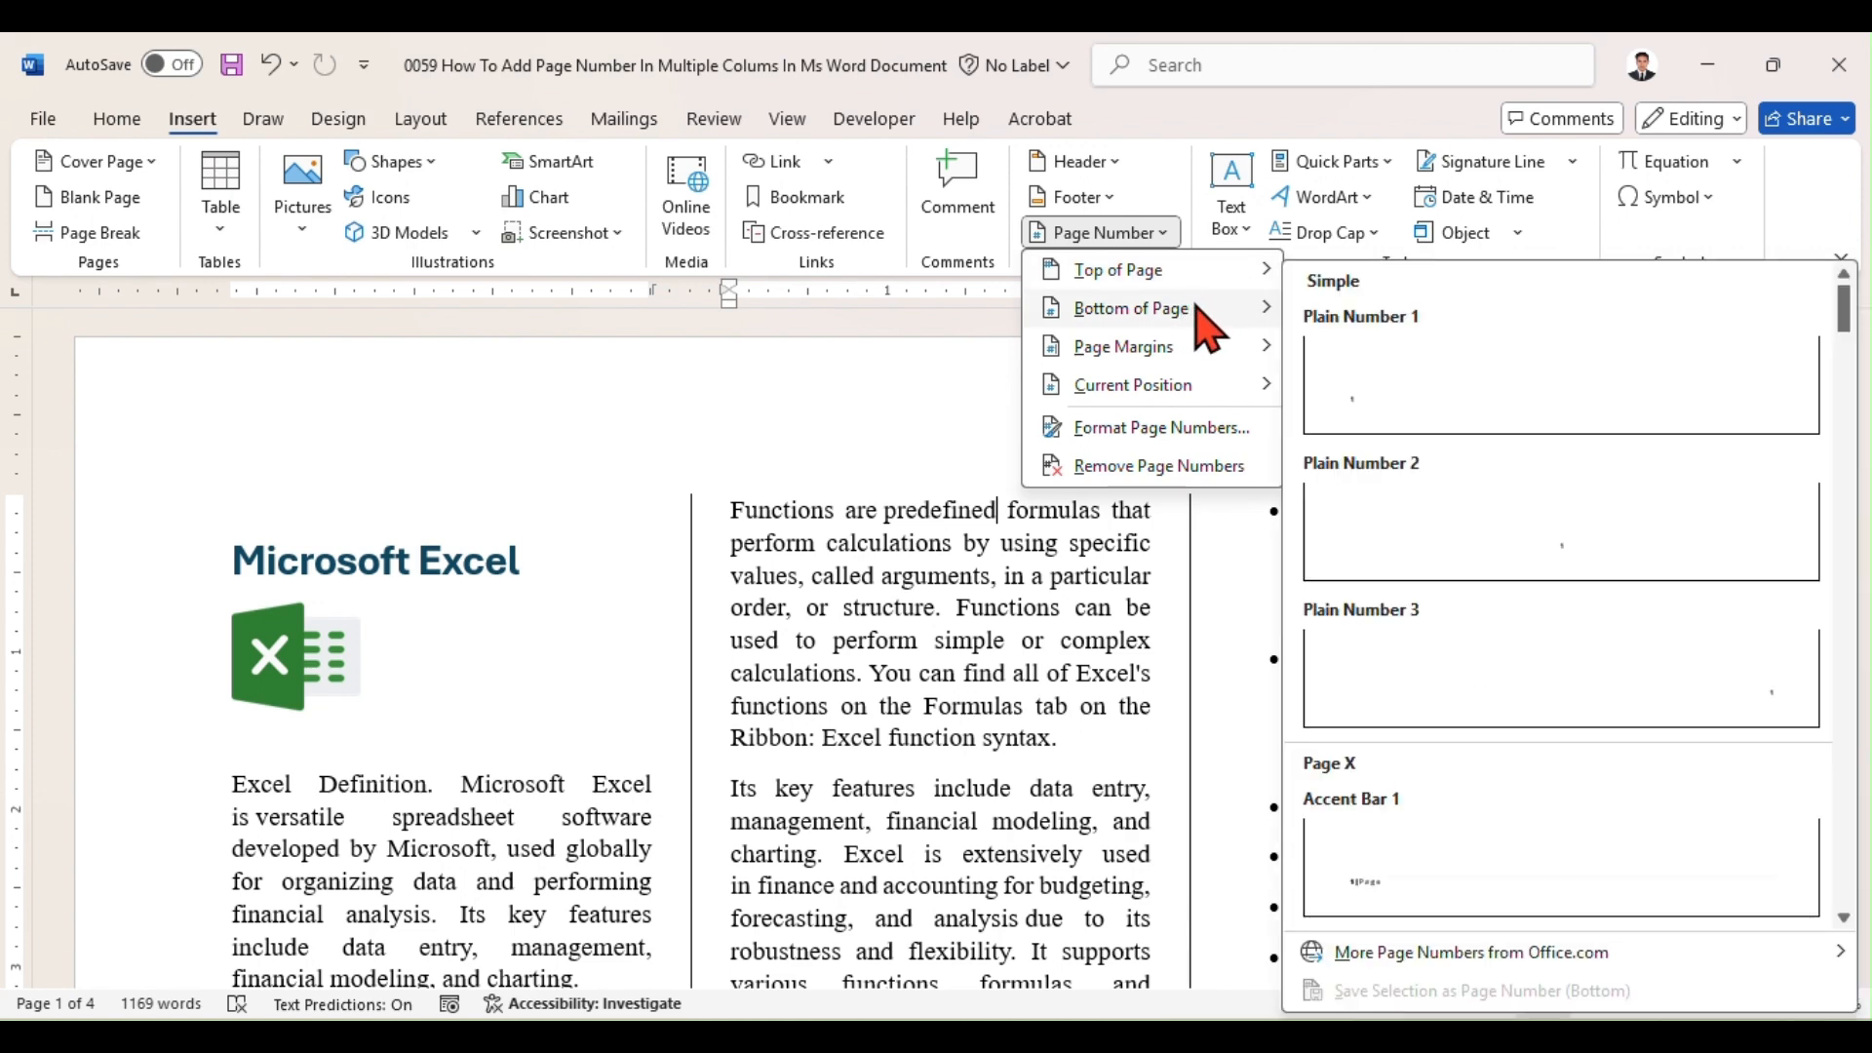
{"action": "left_click", "coordinate": [1384, 382]}
{"action": "mouse_move", "coordinate": [1862, 457]}
{"action": "left_mouse_down"}
{"action": "mouse_move", "coordinate": [1861, 945]}
{"action": "mouse_move", "coordinate": [1862, 424]}
{"action": "mouse_move", "coordinate": [1865, 480]}
{"action": "left_mouse_up"}
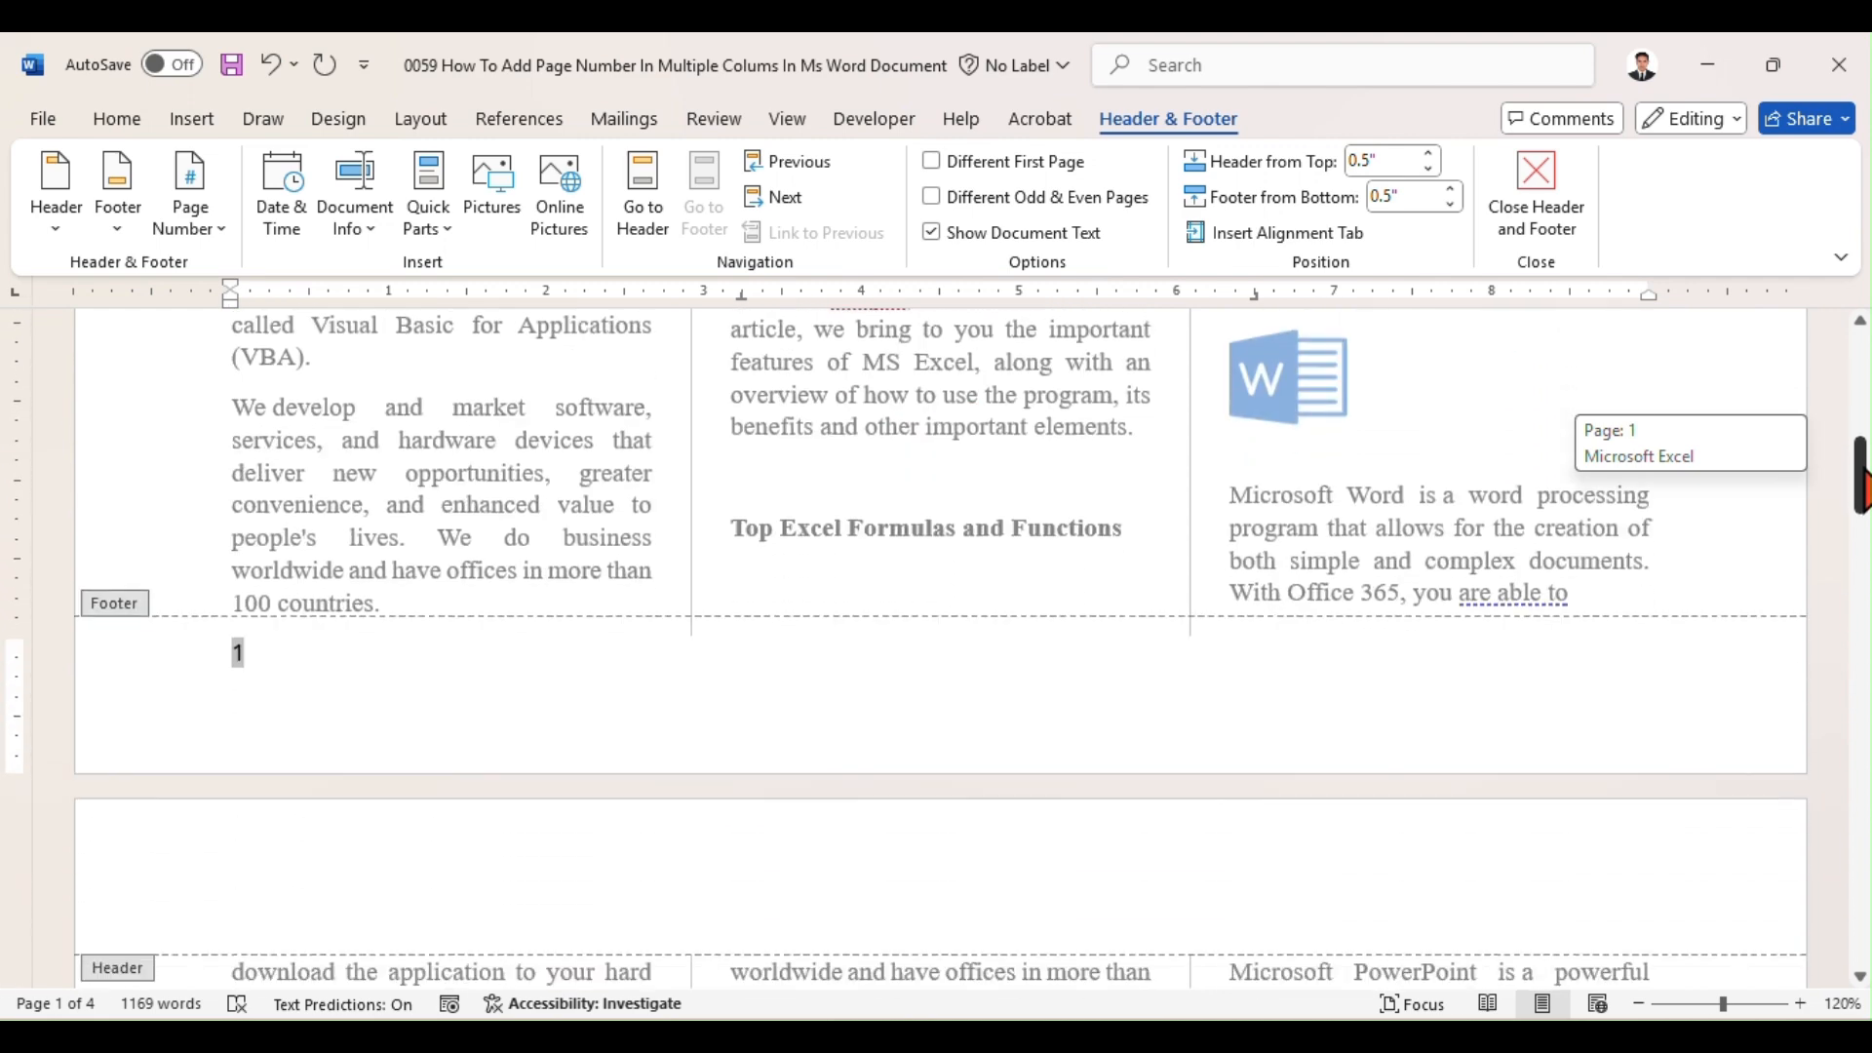
Delete the inserted page number from the first page's footer, leaving the footer open for editing
{"action": "left_click", "coordinate": [282, 658]}
{"action": "key", "text": "BackSpace"}
{"action": "key", "text": "BackSpace"}
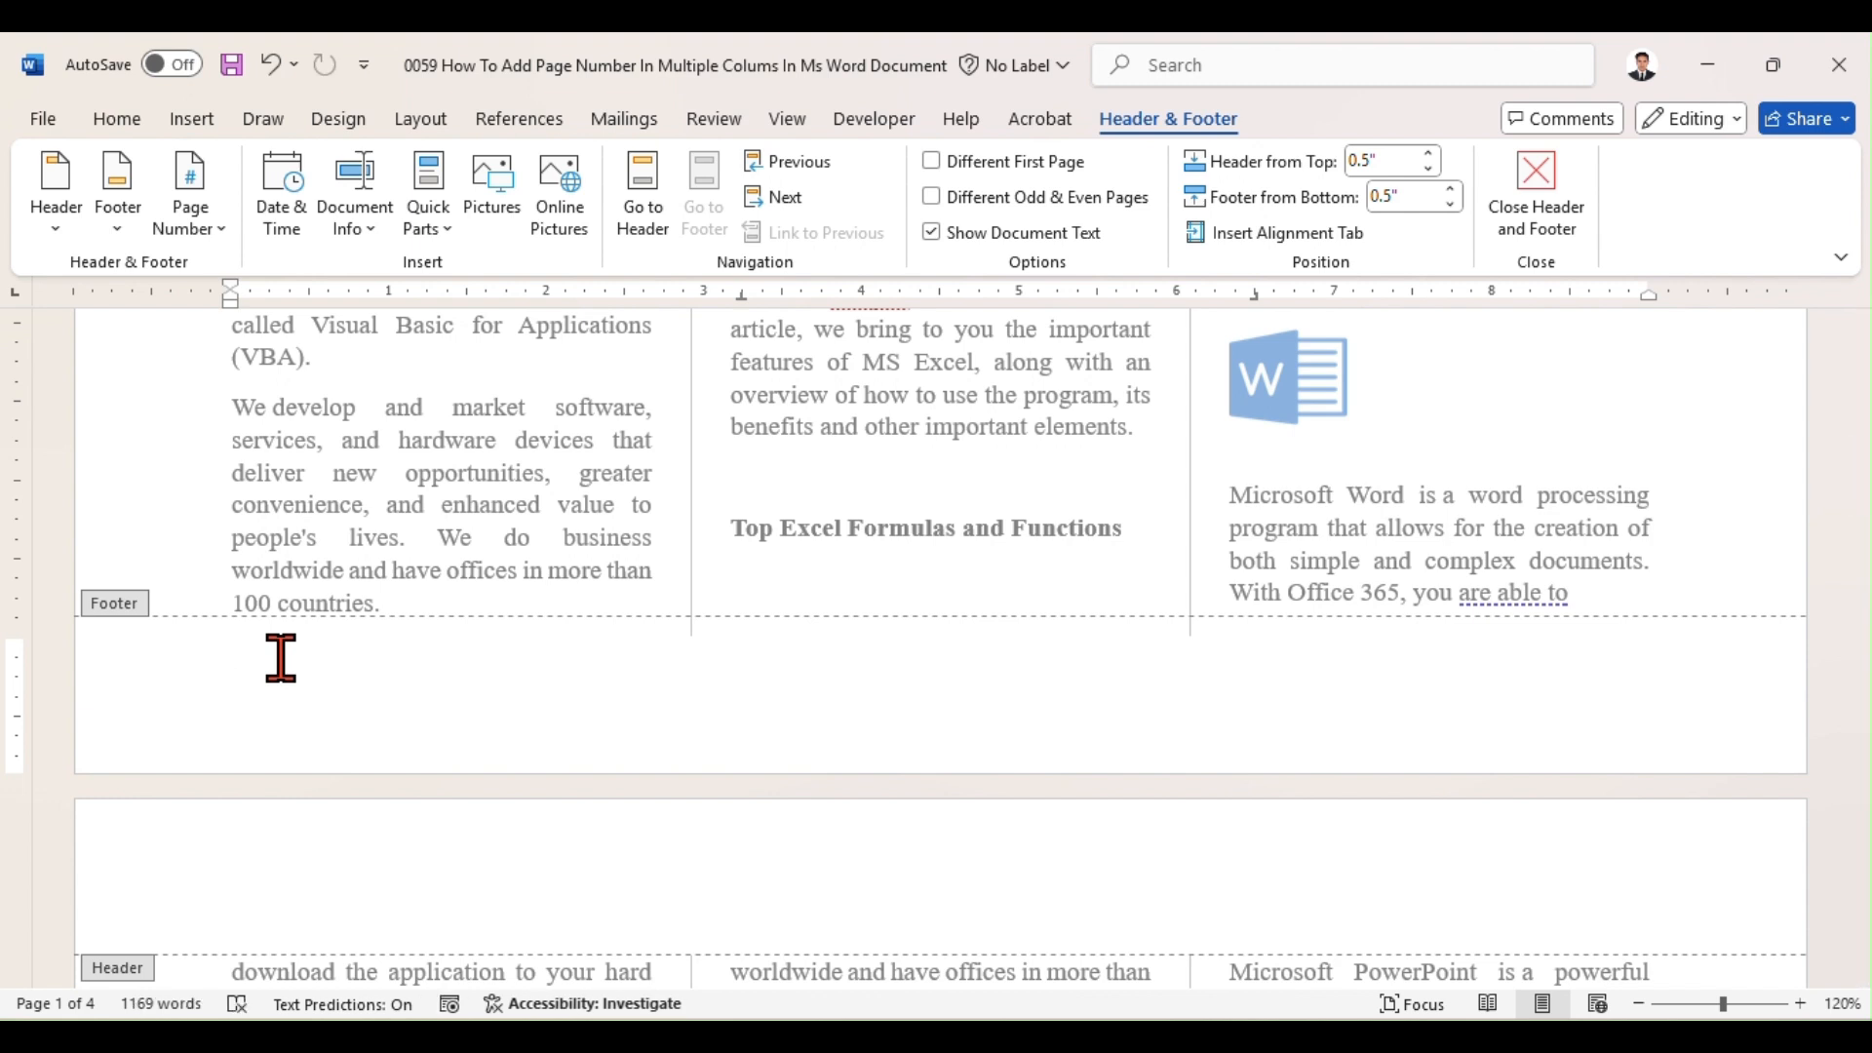
Insert the nested field formula { ={page}*3-2 } in the footer under the first column and update the field
{"action": "key", "text": "ctrl+F9"}
{"action": "key", "text": "ctrl+F9"}
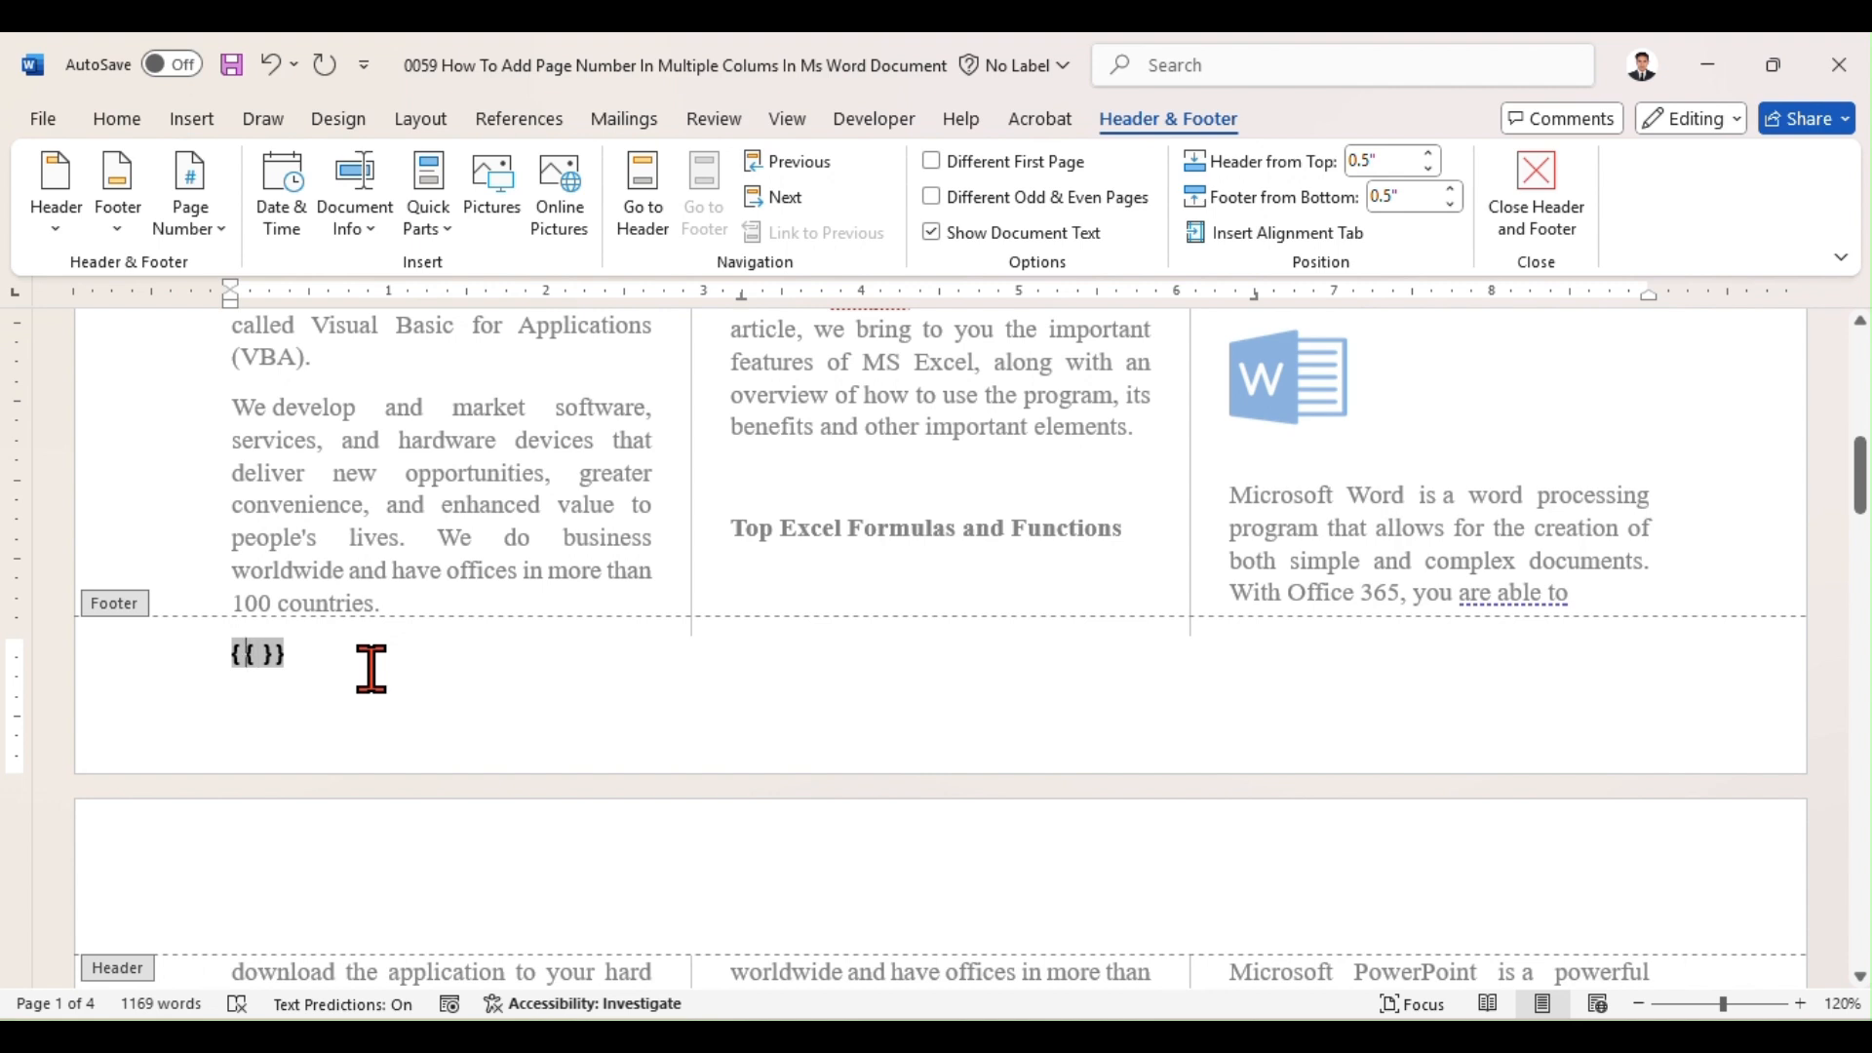
{"action": "type", "text": "={"}
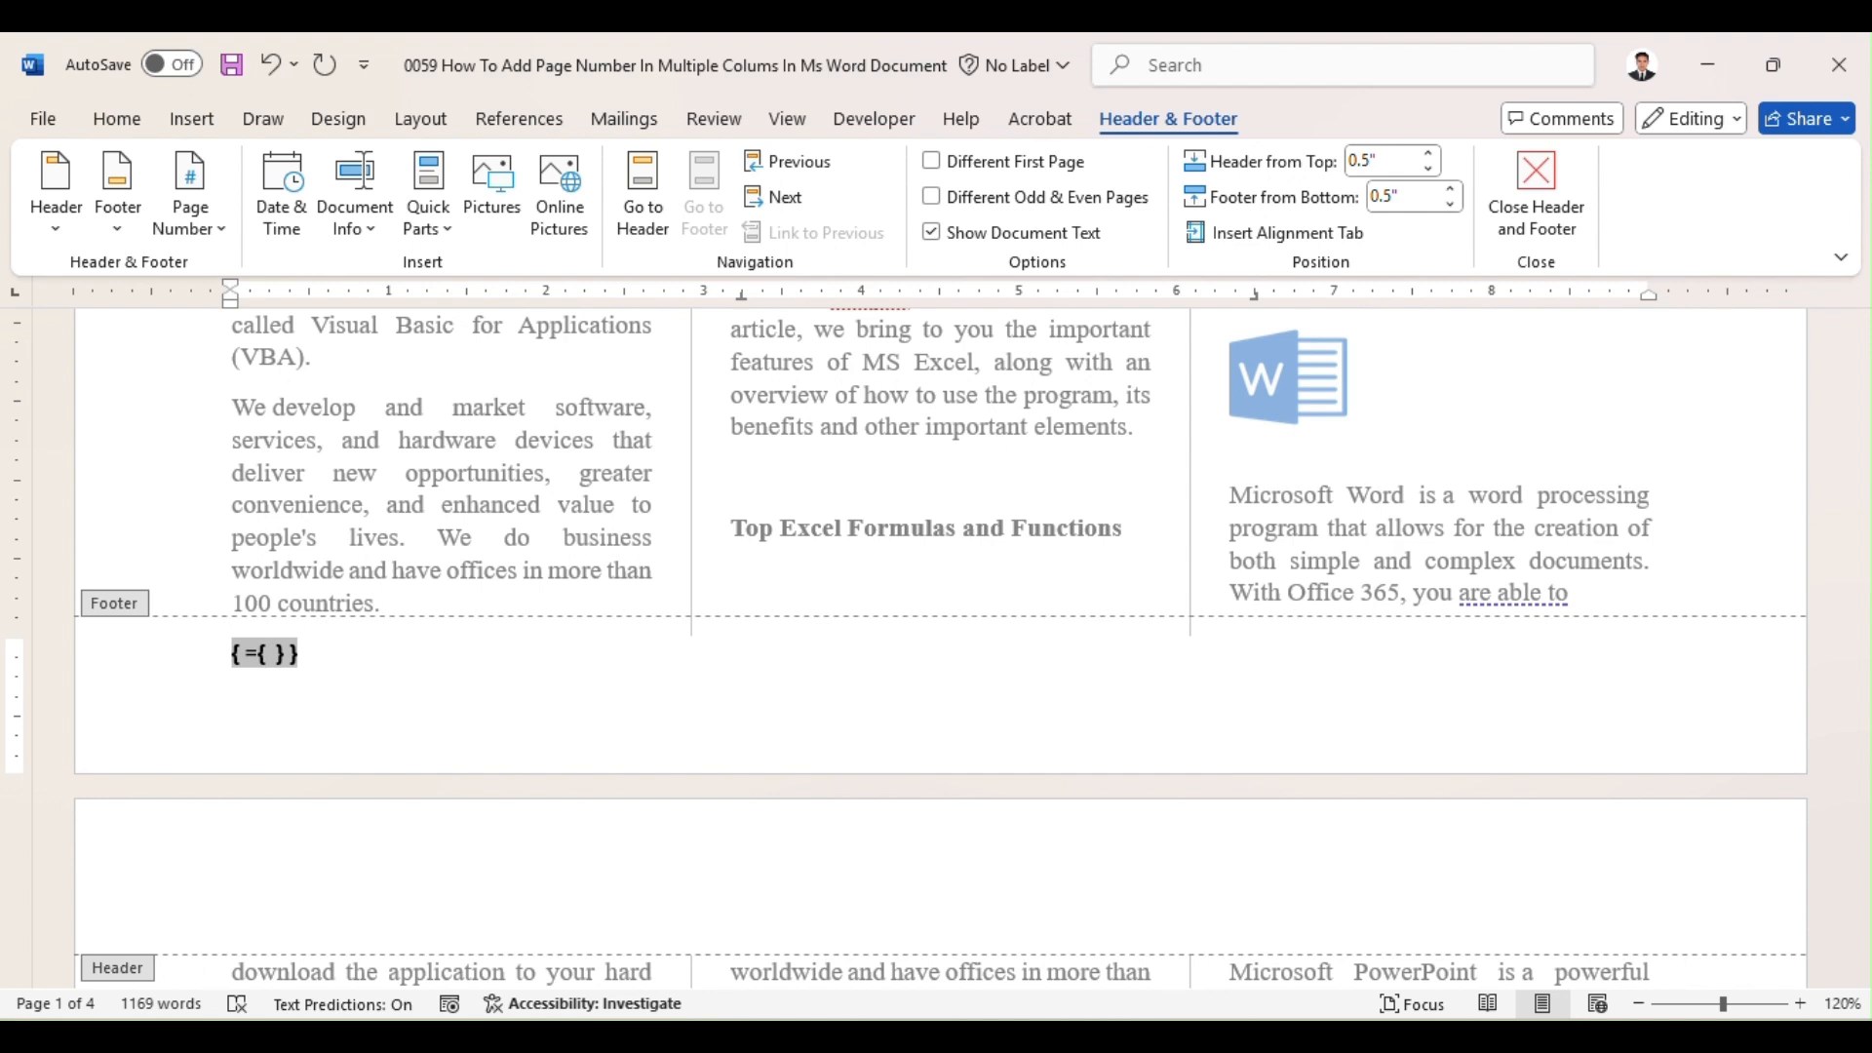
{"action": "type", "text": "page"}
{"action": "key", "text": "Right"}
{"action": "key", "text": "Right"}
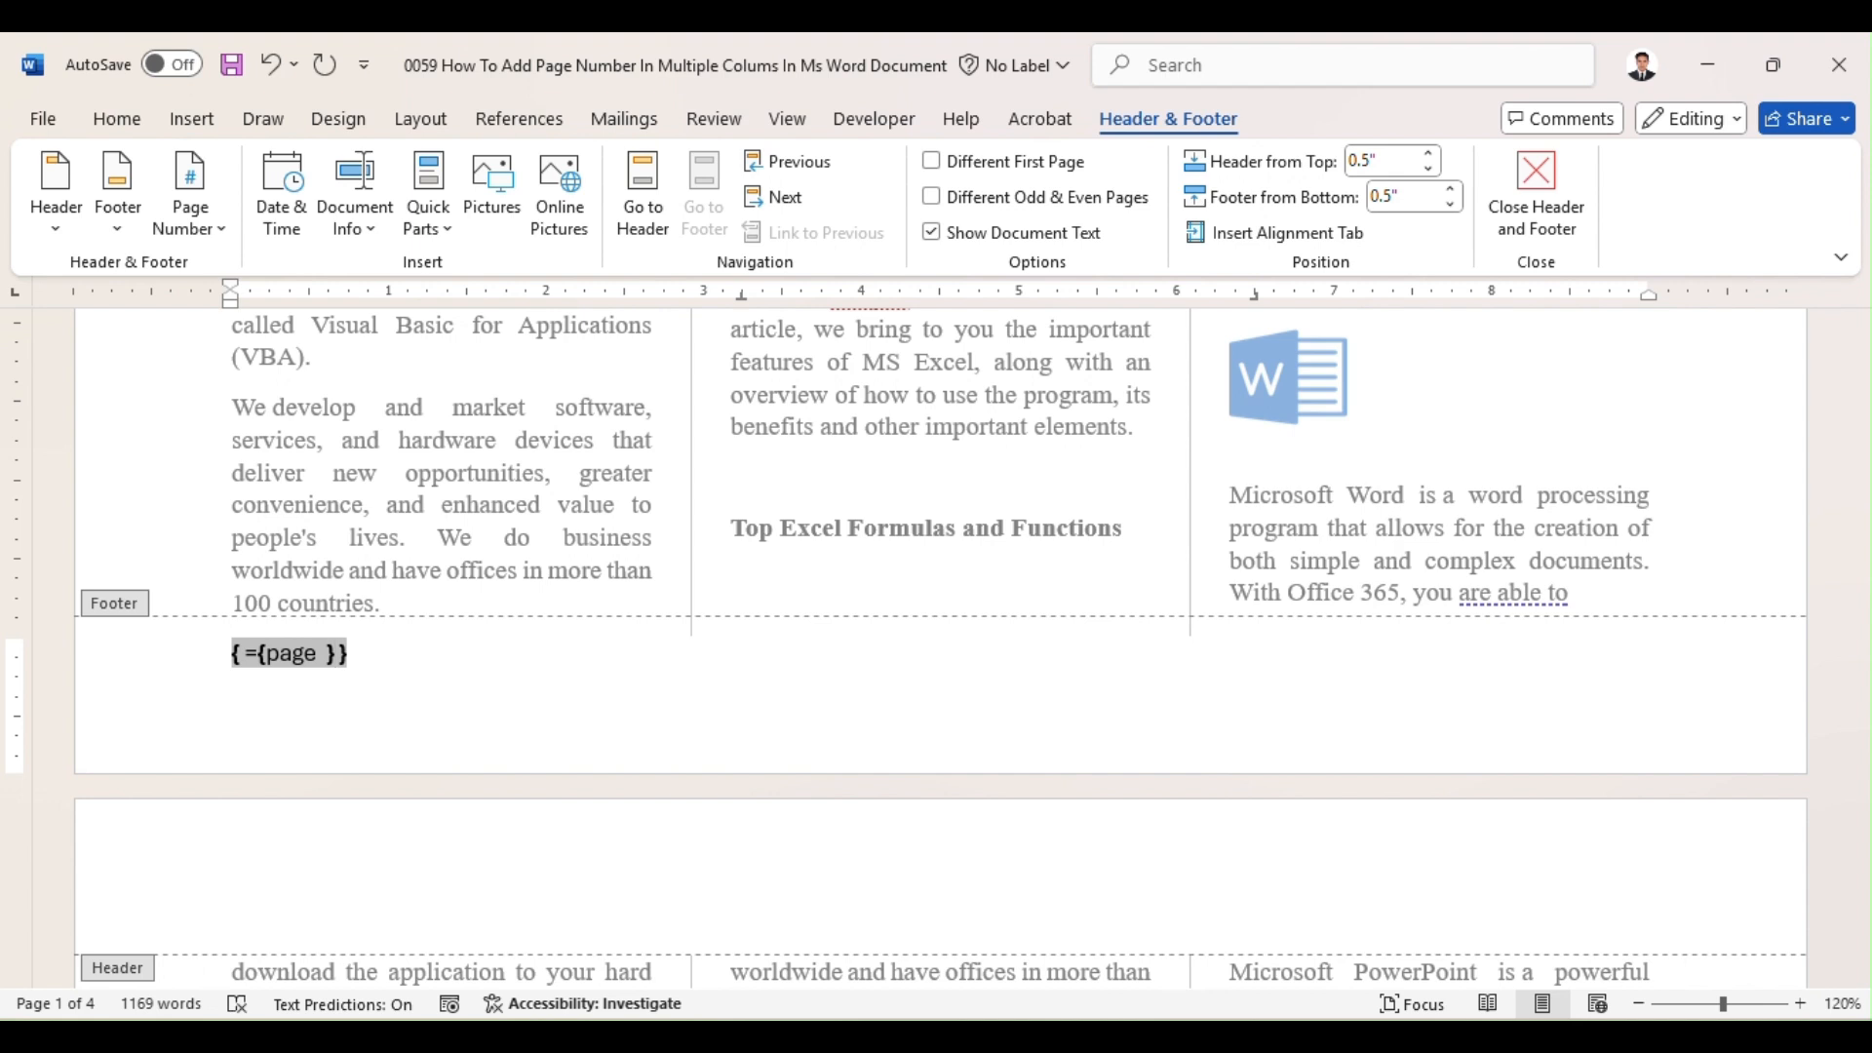
{"action": "type", "text": "*3-2"}
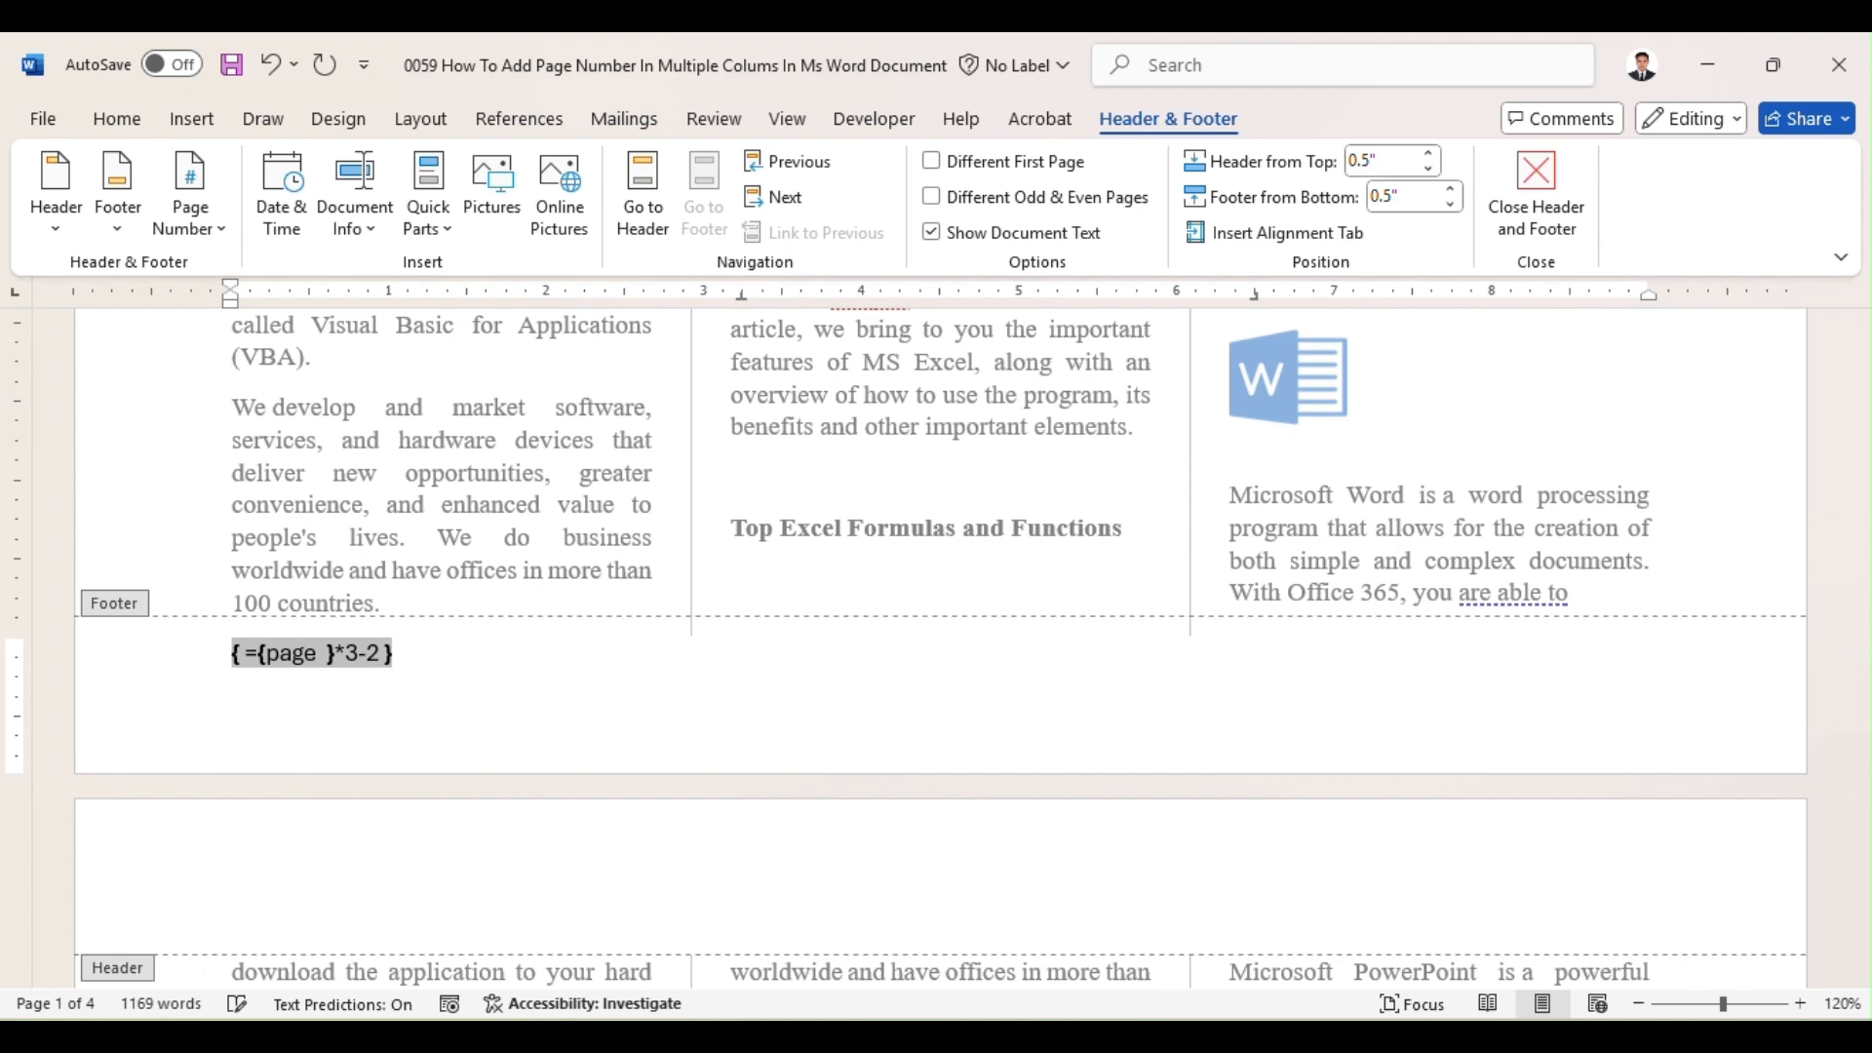
{"action": "right_click", "coordinate": [301, 662]}
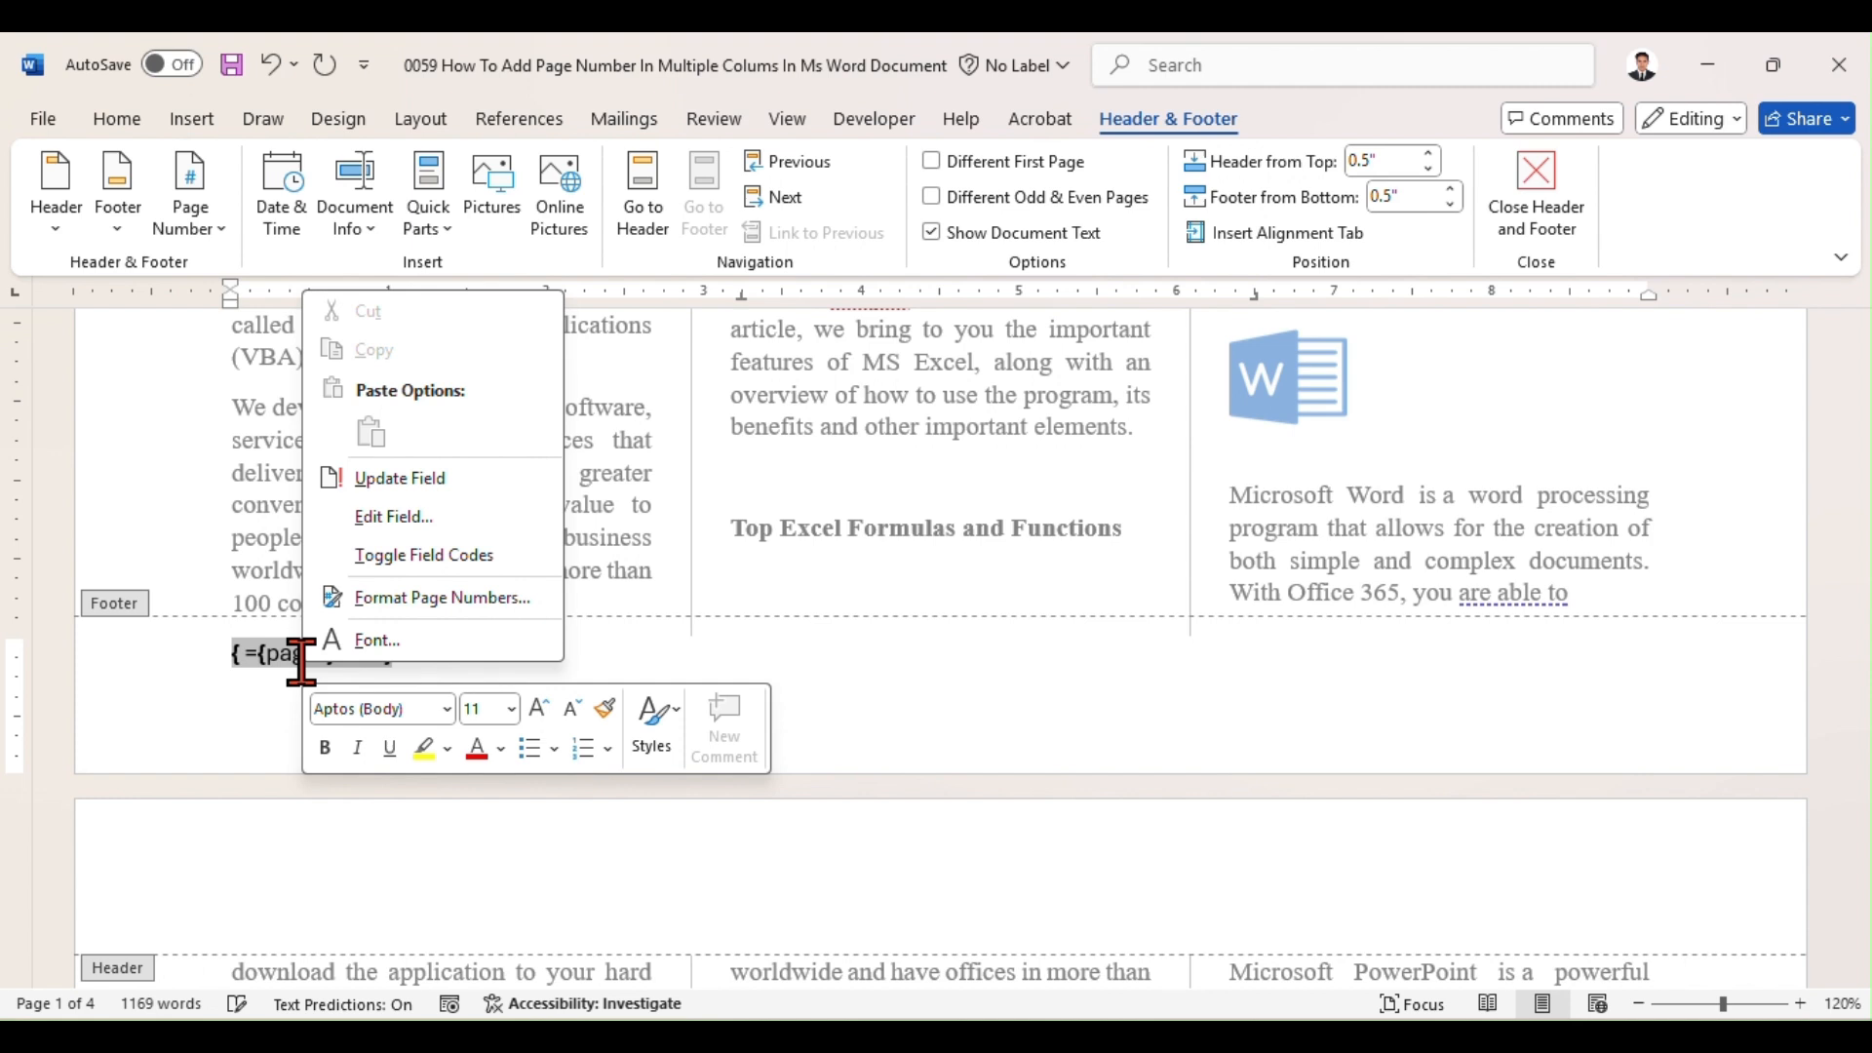
{"action": "left_click", "coordinate": [403, 480]}
Add the nested field formula { ={page}*3-1 } at the footer's centre tab stop under the second column and update it
{"action": "left_click", "coordinate": [262, 655]}
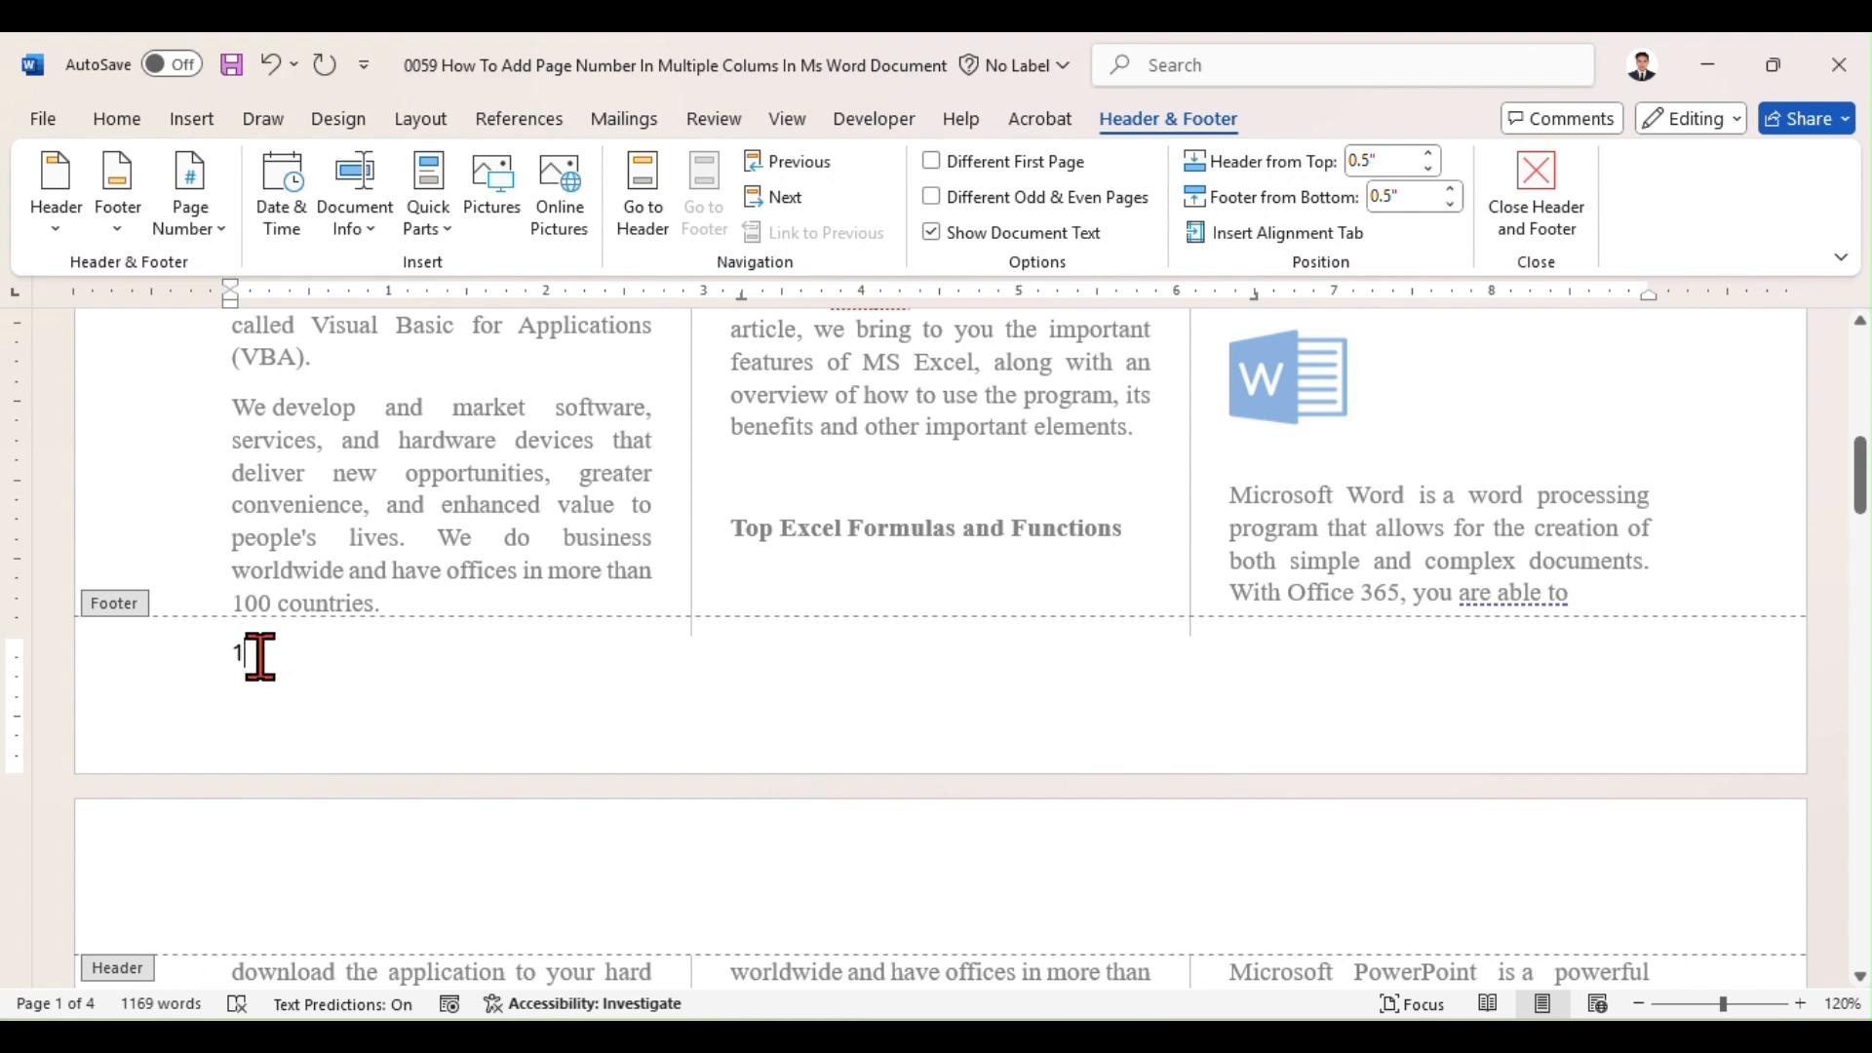
{"action": "key", "text": "Tab"}
{"action": "key", "text": "ctrl+F9"}
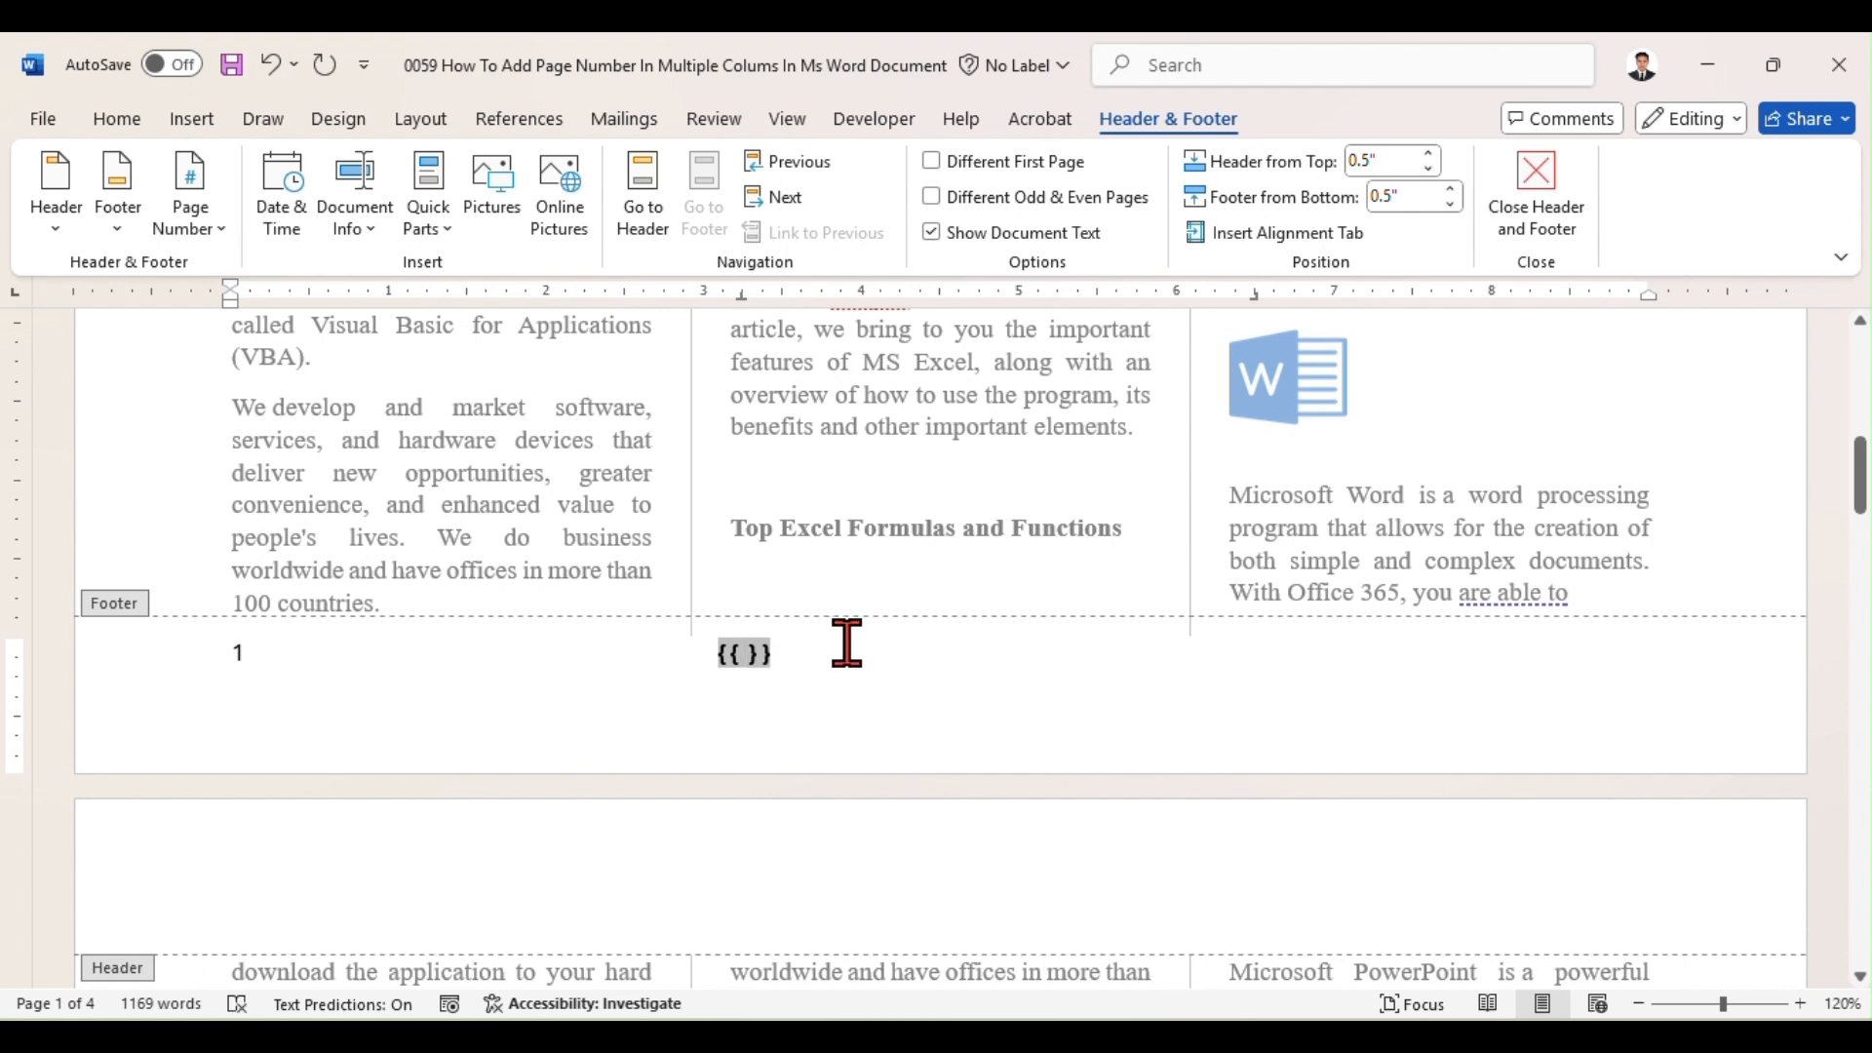
{"action": "type", "text": "={page"}
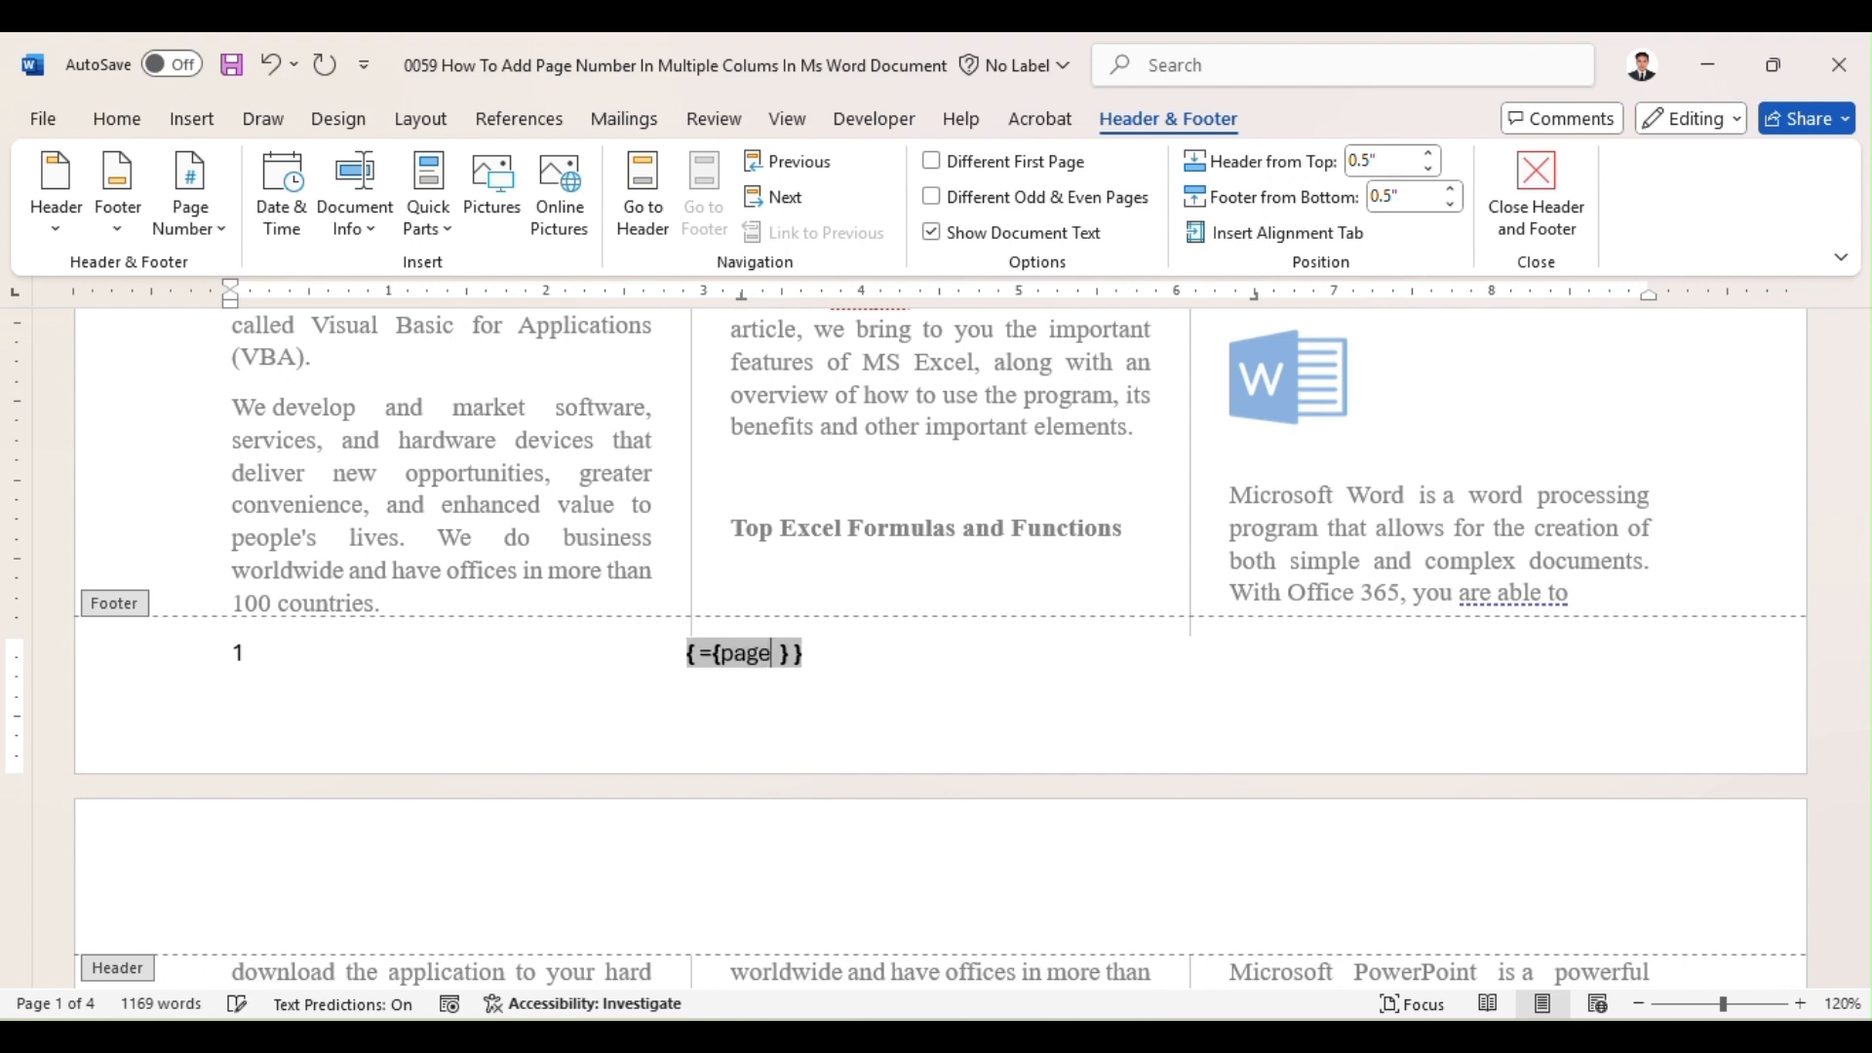
{"action": "key", "text": "Right"}
{"action": "type", "text": "*3-1"}
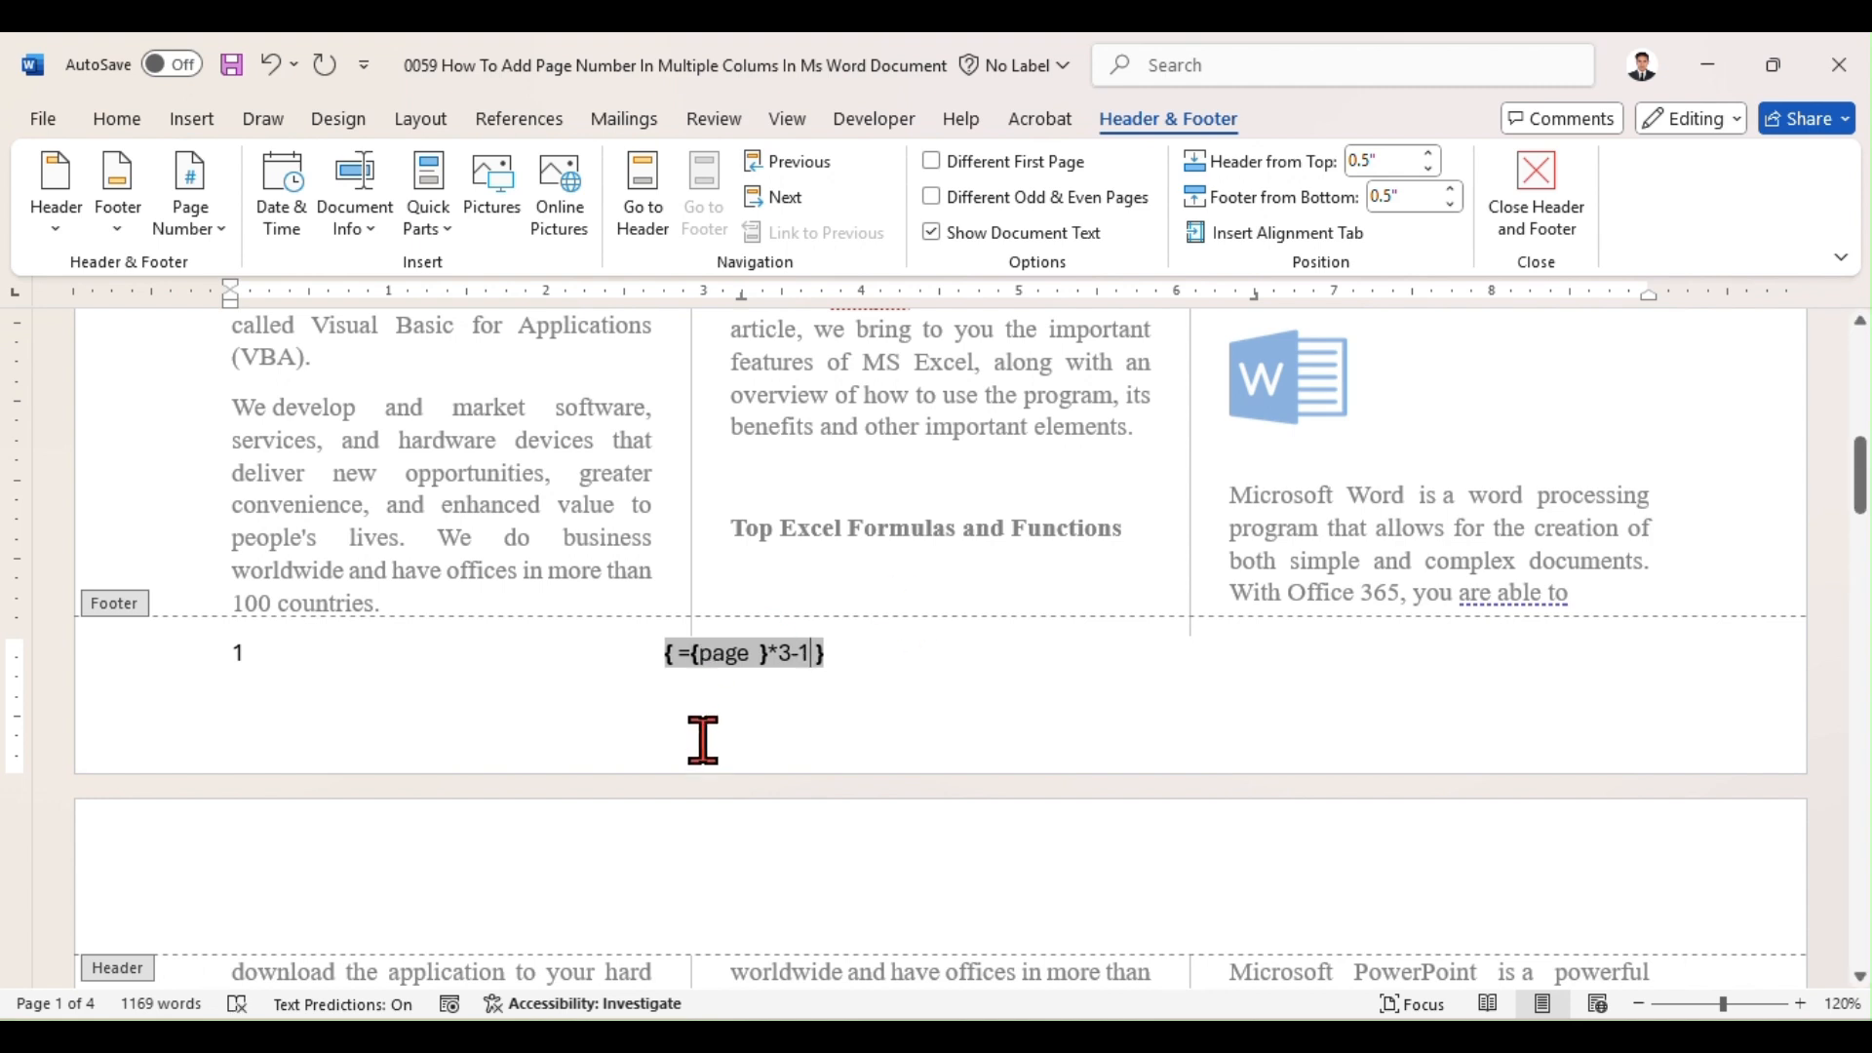
{"action": "right_click", "coordinate": [736, 653]}
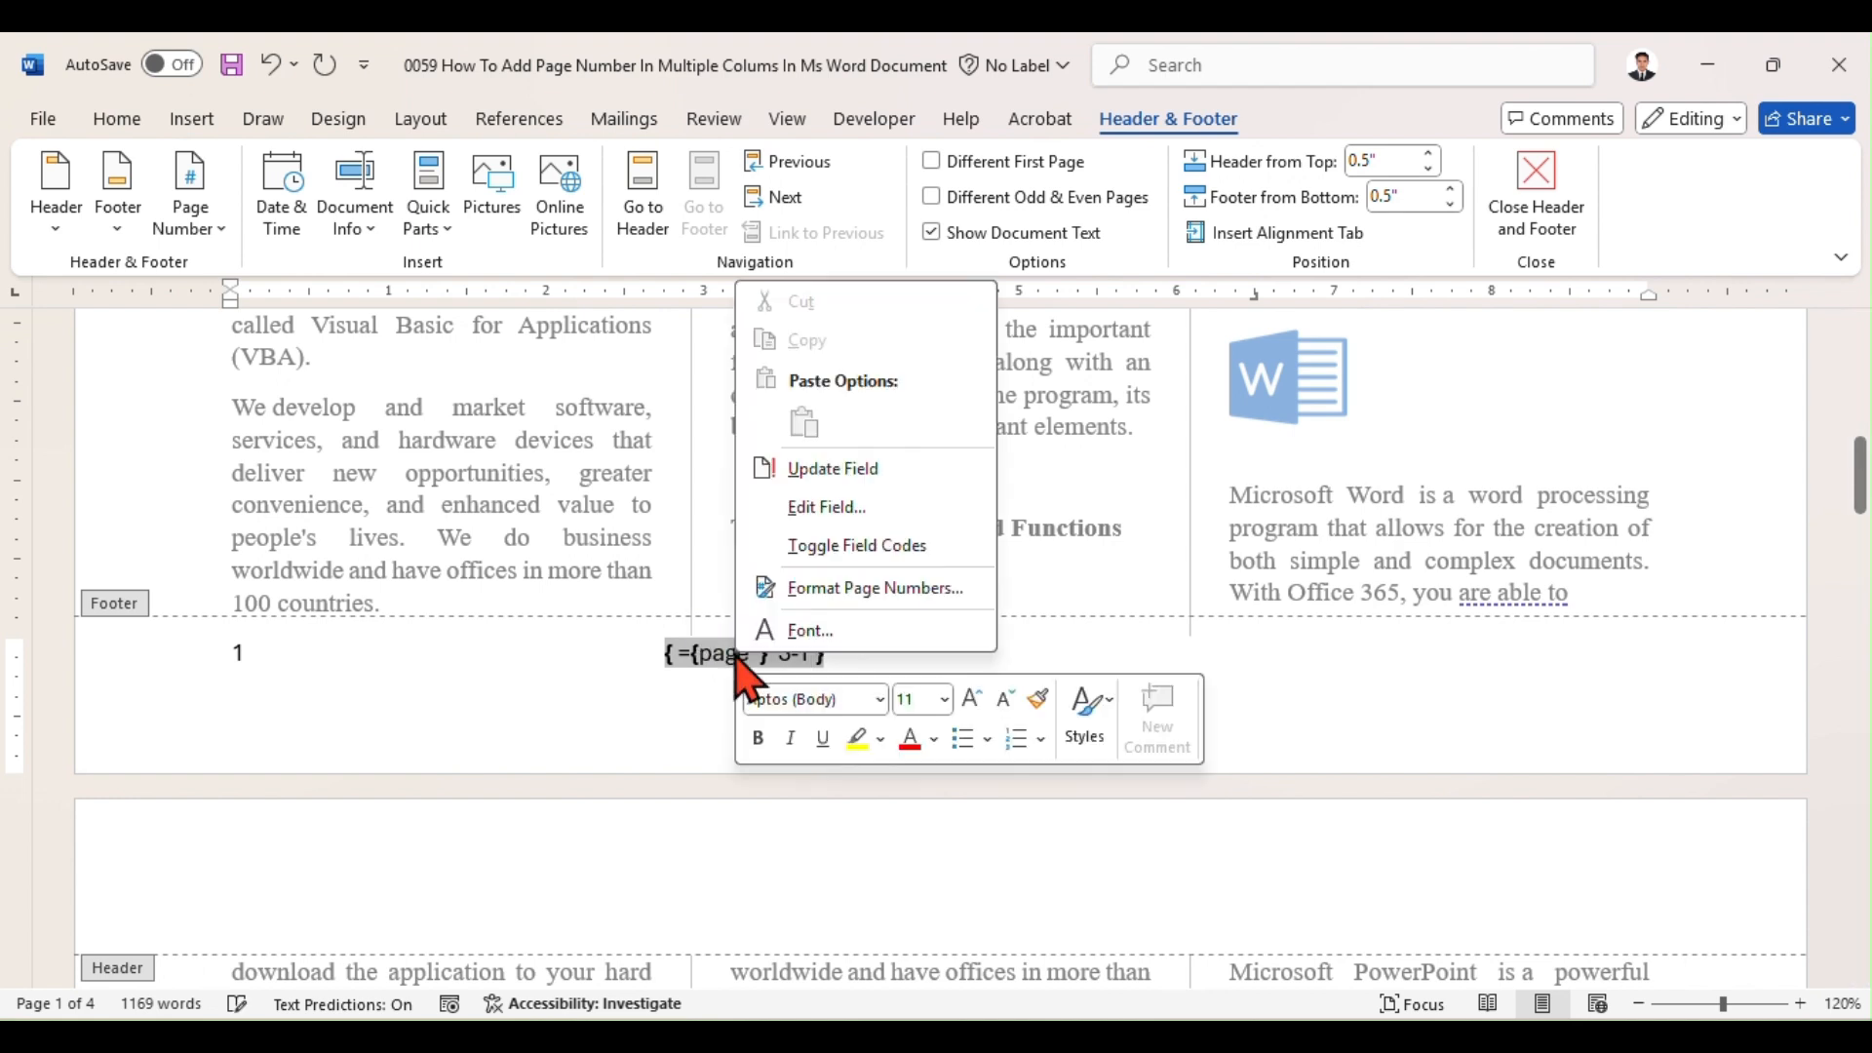
{"action": "left_click", "coordinate": [818, 469]}
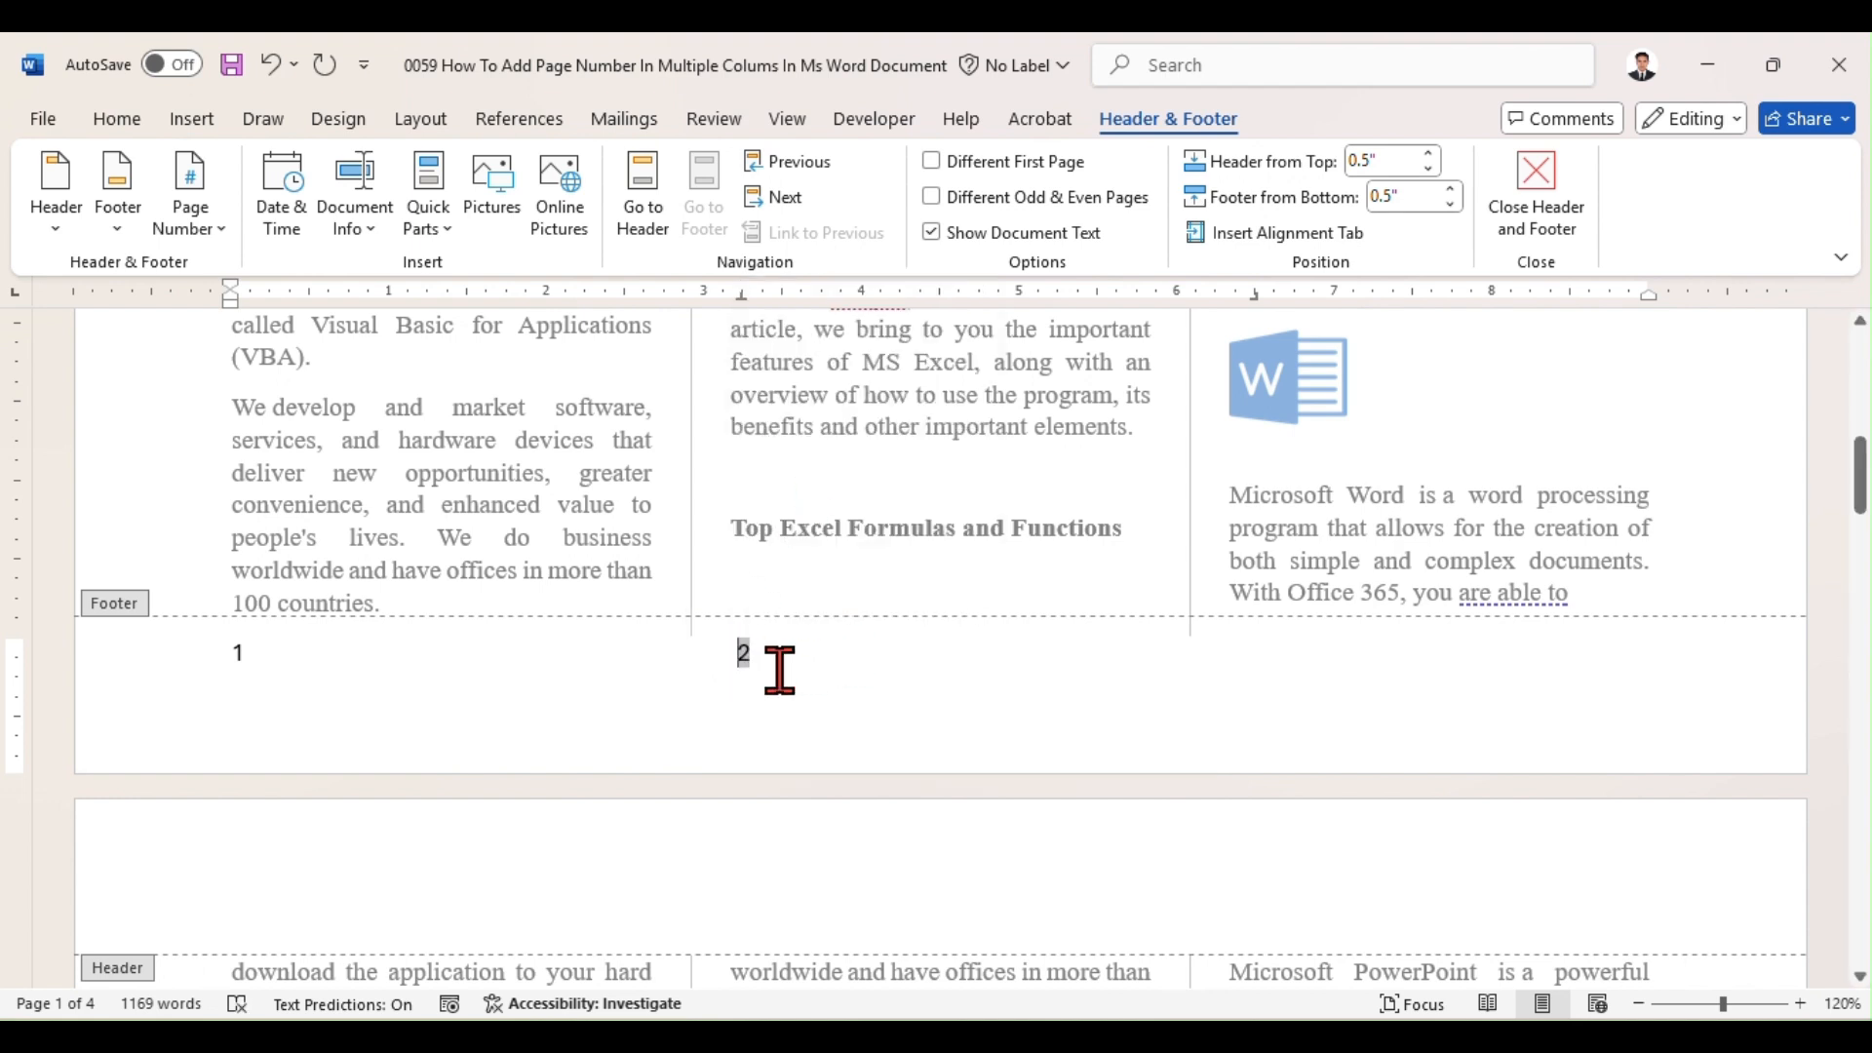
Add the nested field formula { ={page}*3 } at the footer's next tab stop under the third column and update it
{"action": "key", "text": "Tab"}
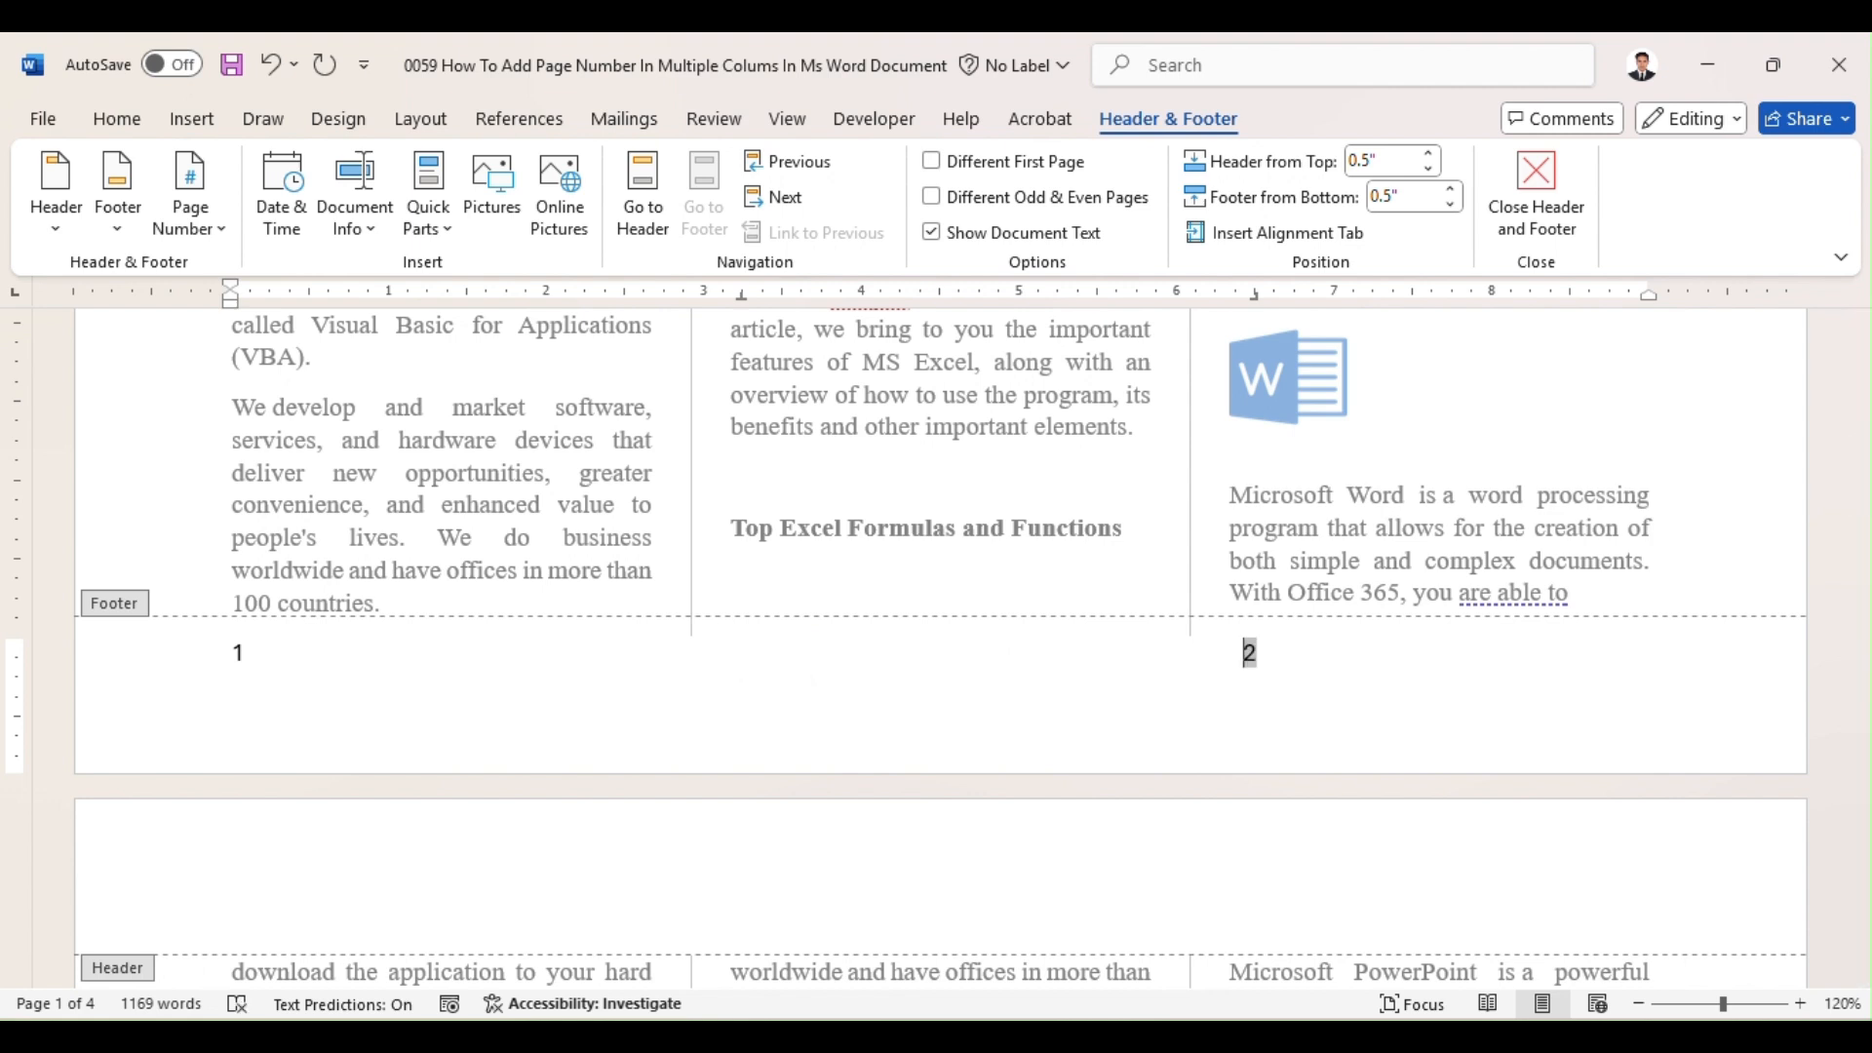
{"action": "key", "text": "BackSpace"}
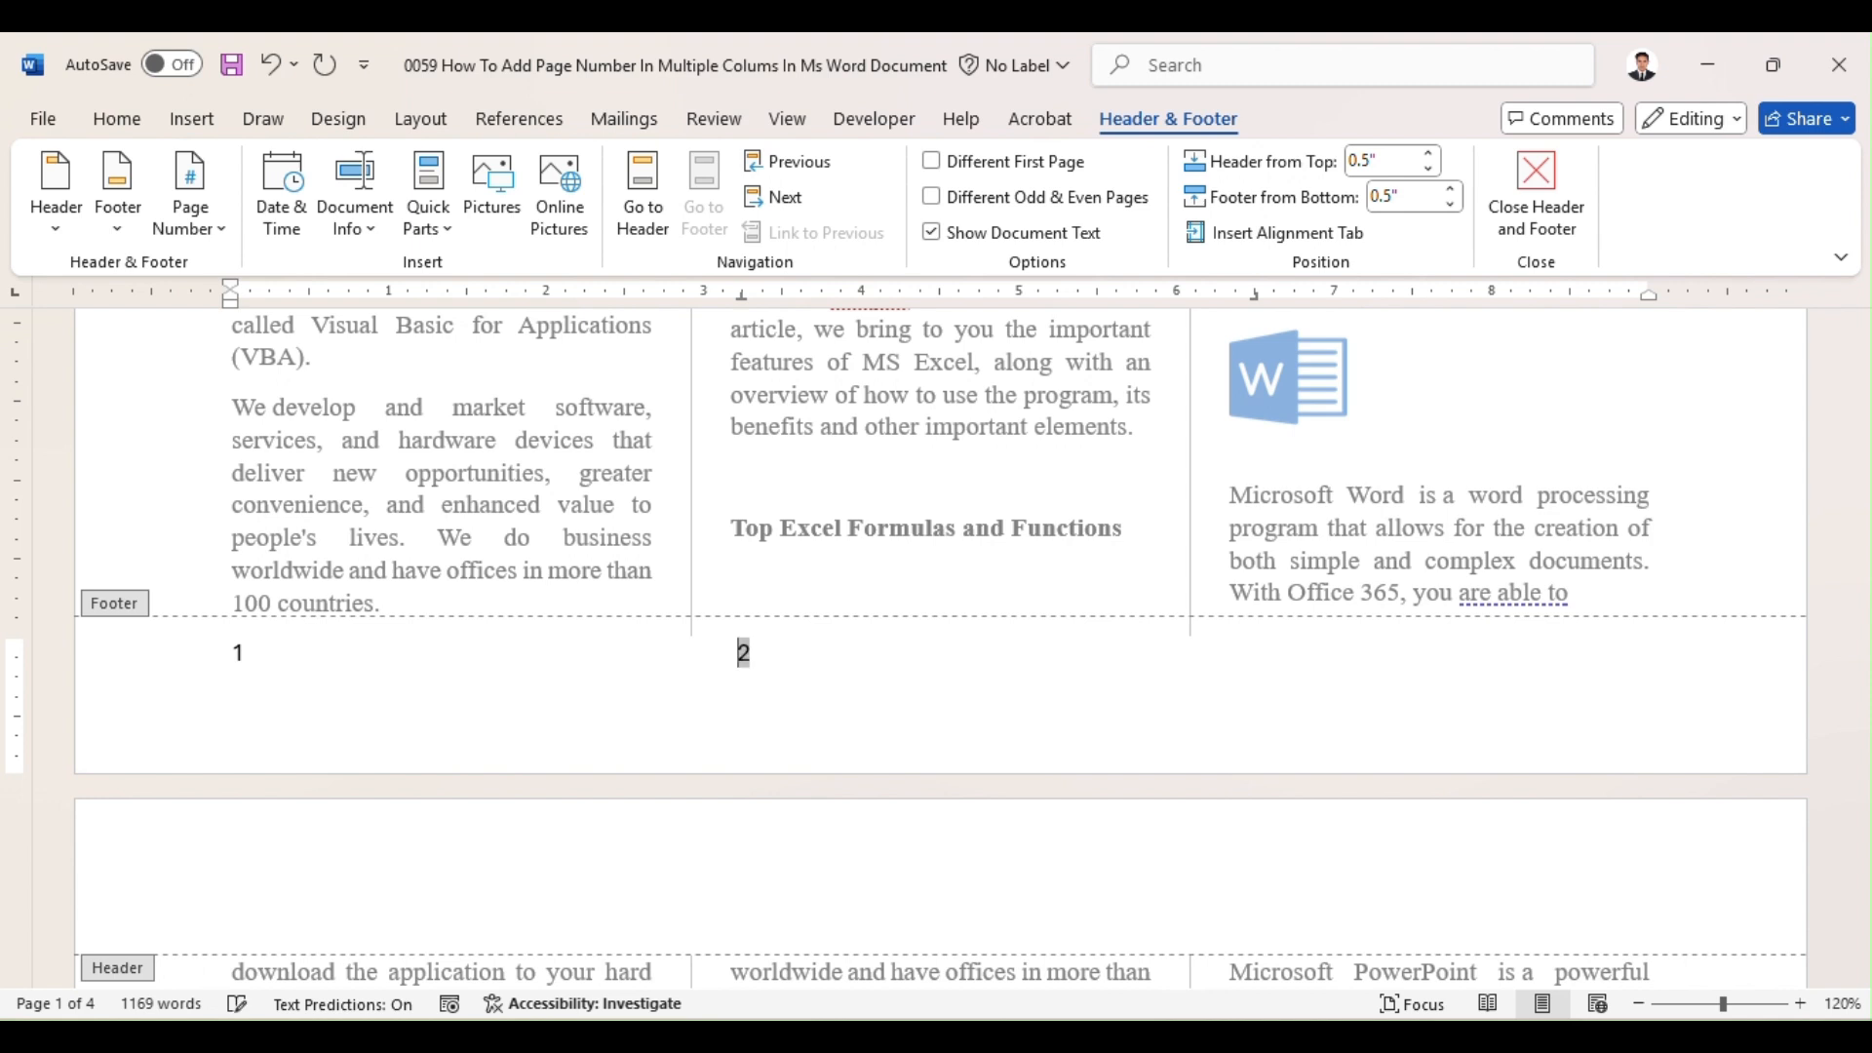
{"action": "left_click", "coordinate": [782, 653]}
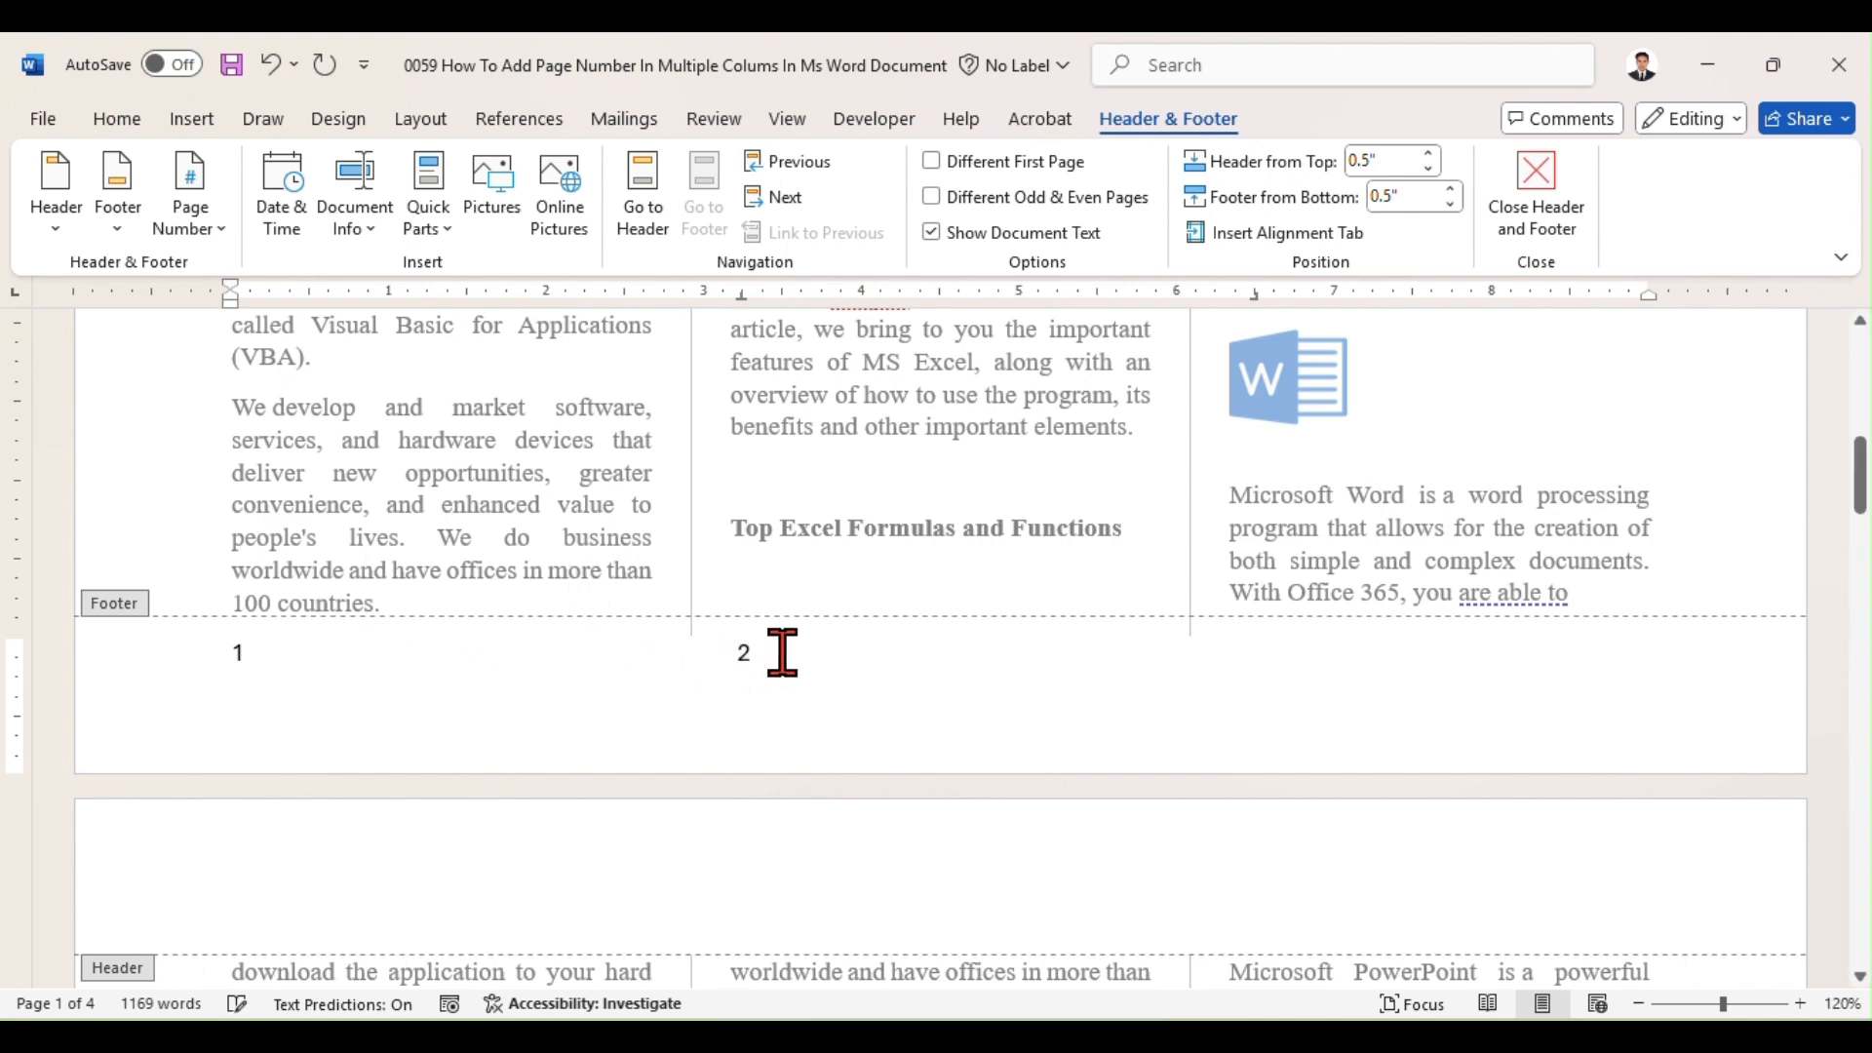
{"action": "key", "text": "Tab"}
{"action": "key", "text": "ctrl+F9"}
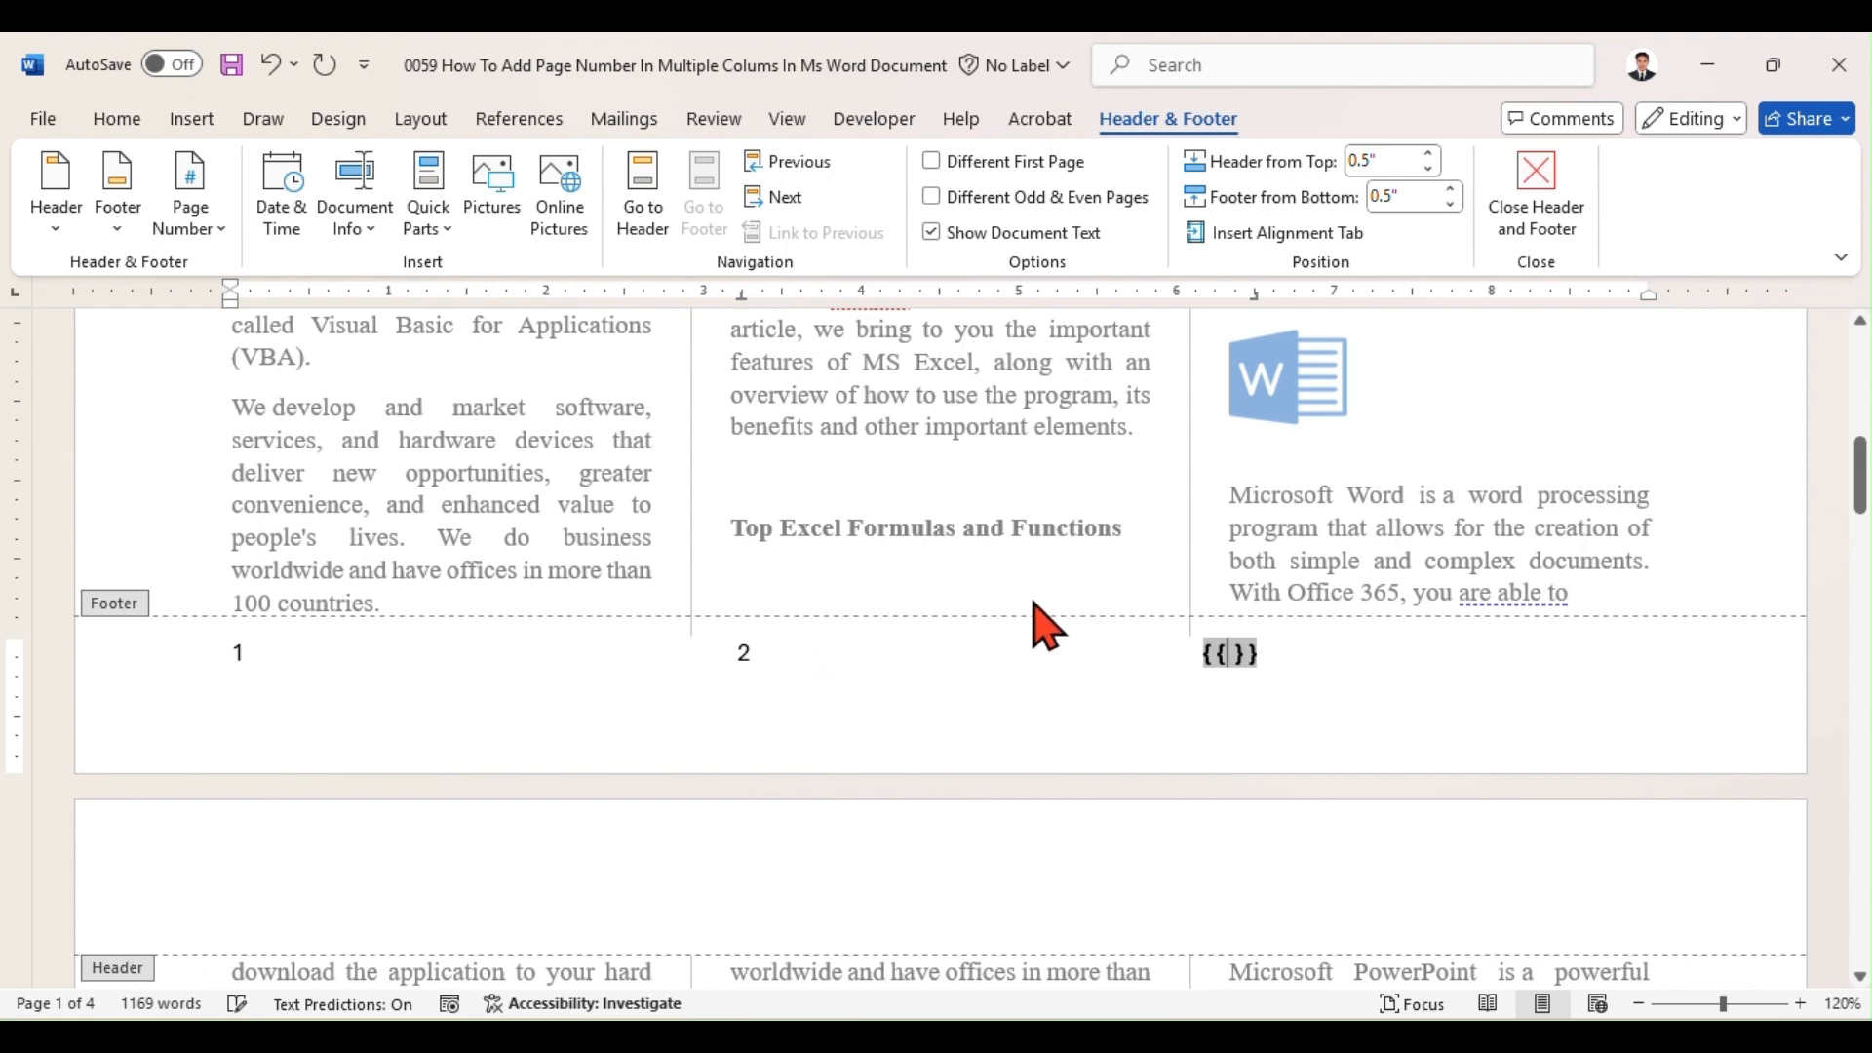
{"action": "type", "text": "={"}
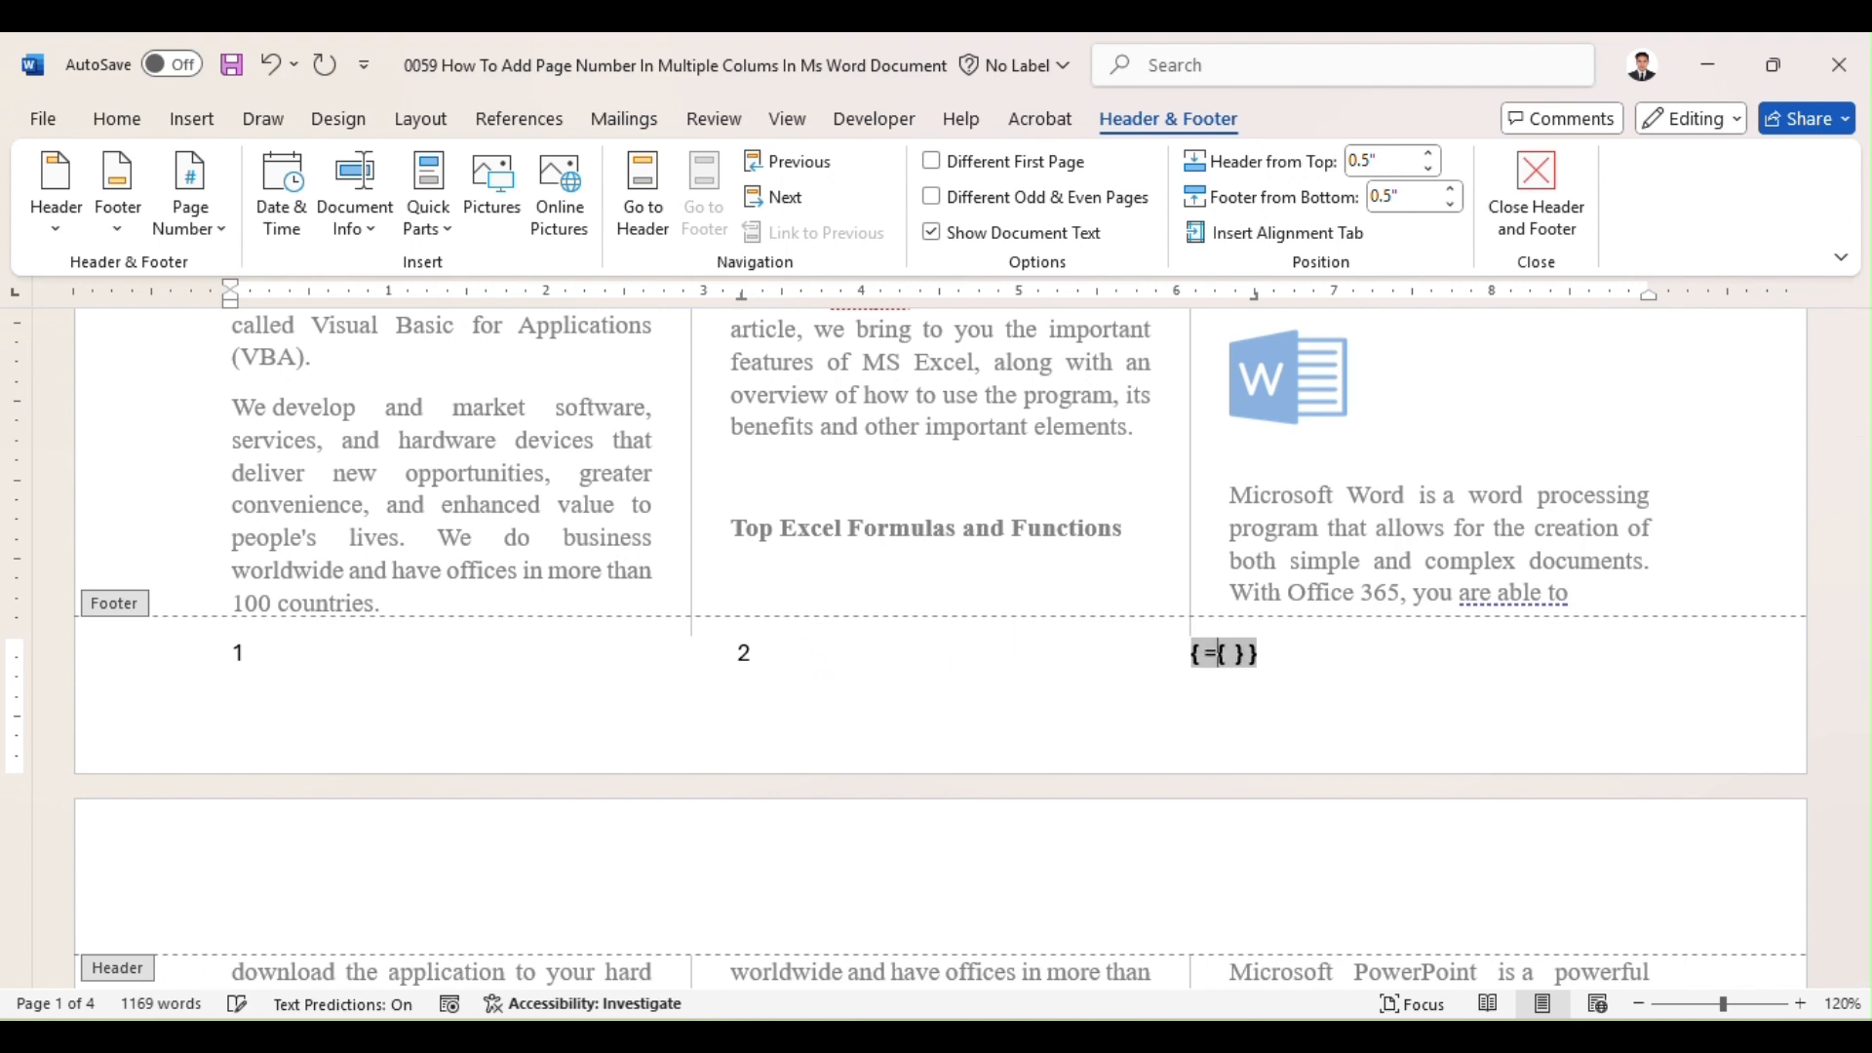
{"action": "type", "text": "page"}
{"action": "key", "text": "Right"}
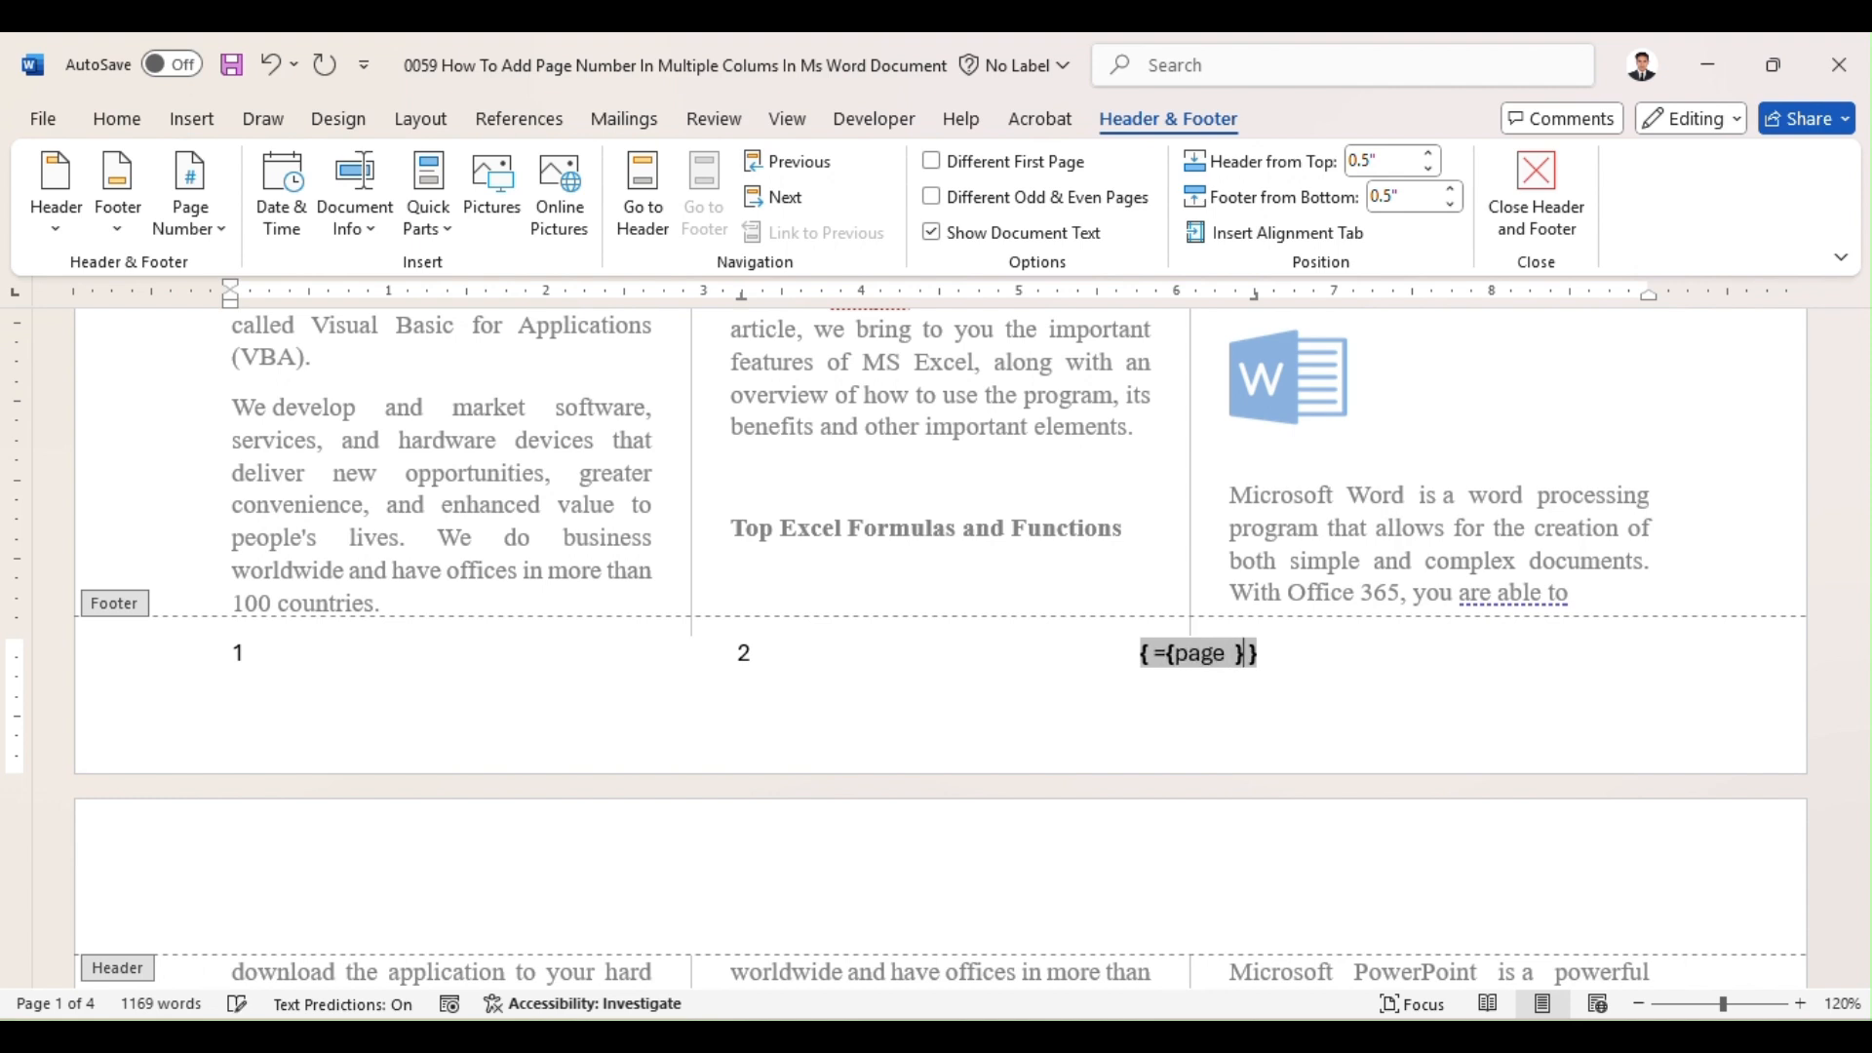
{"action": "type", "text": "*3"}
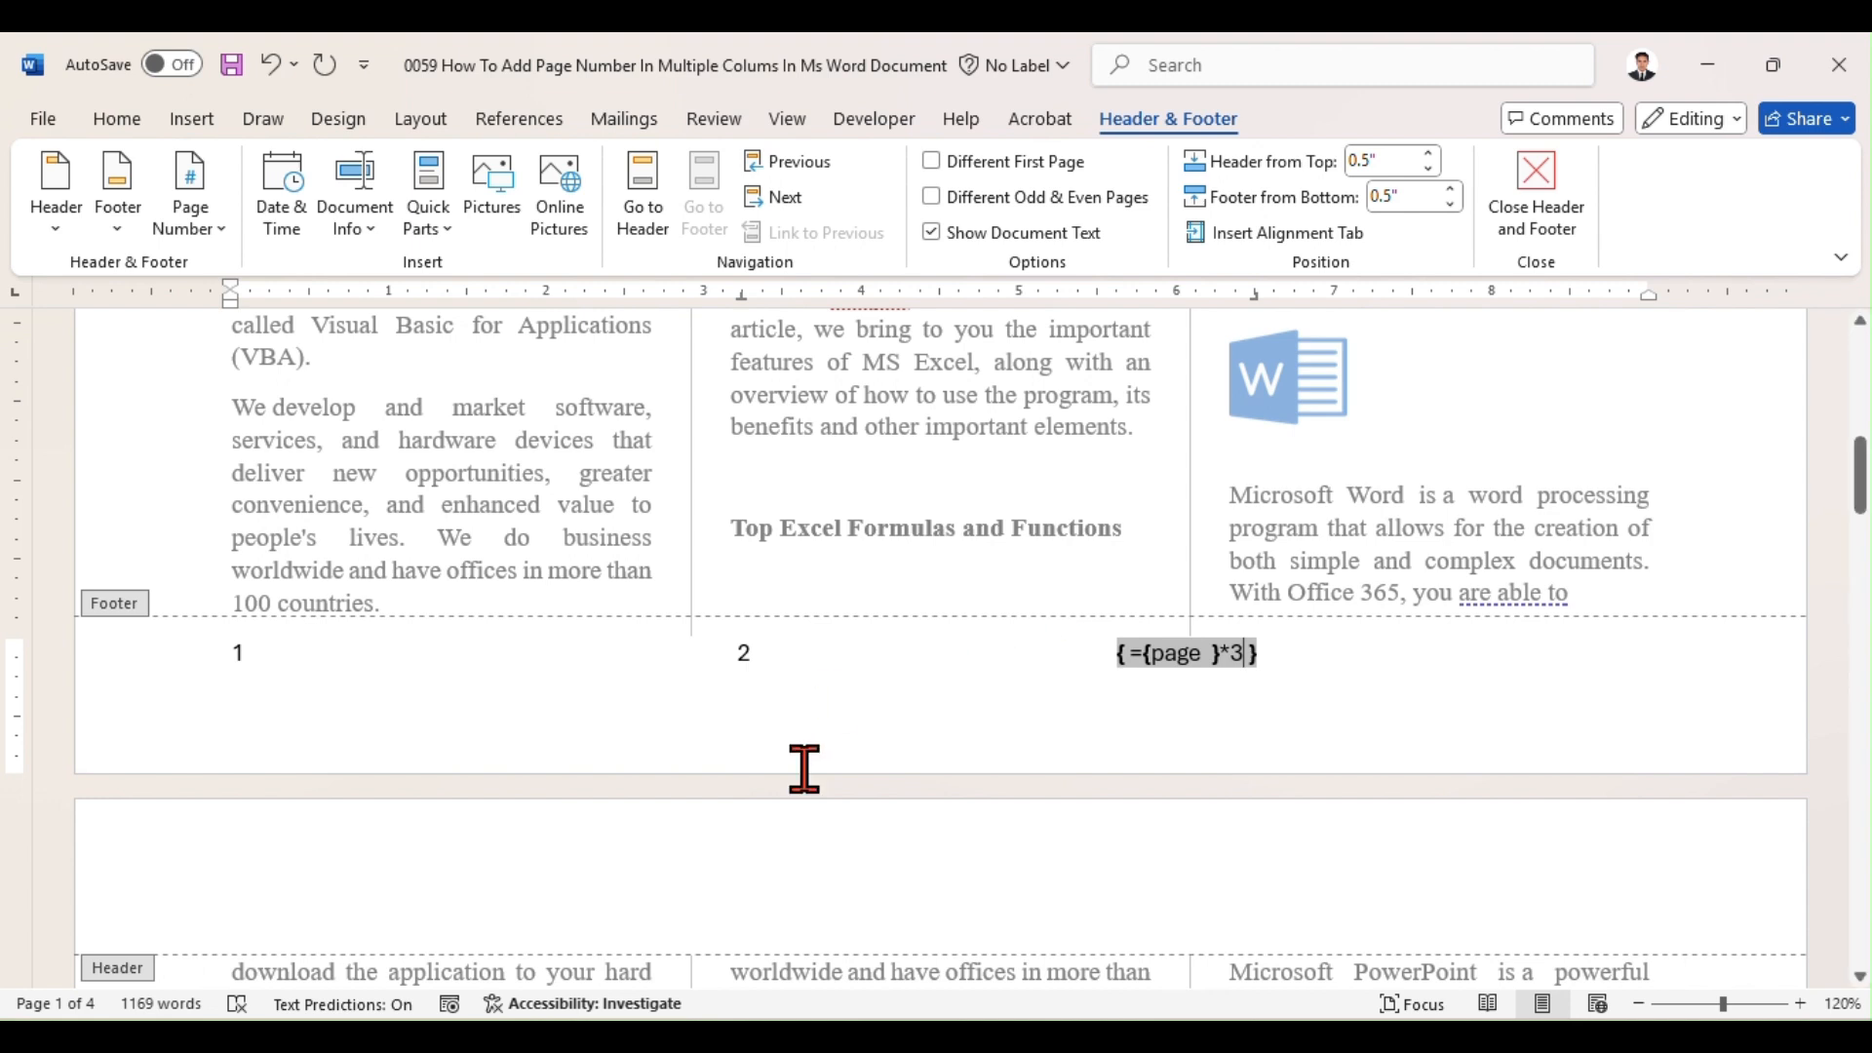
{"action": "right_click", "coordinate": [1179, 657]}
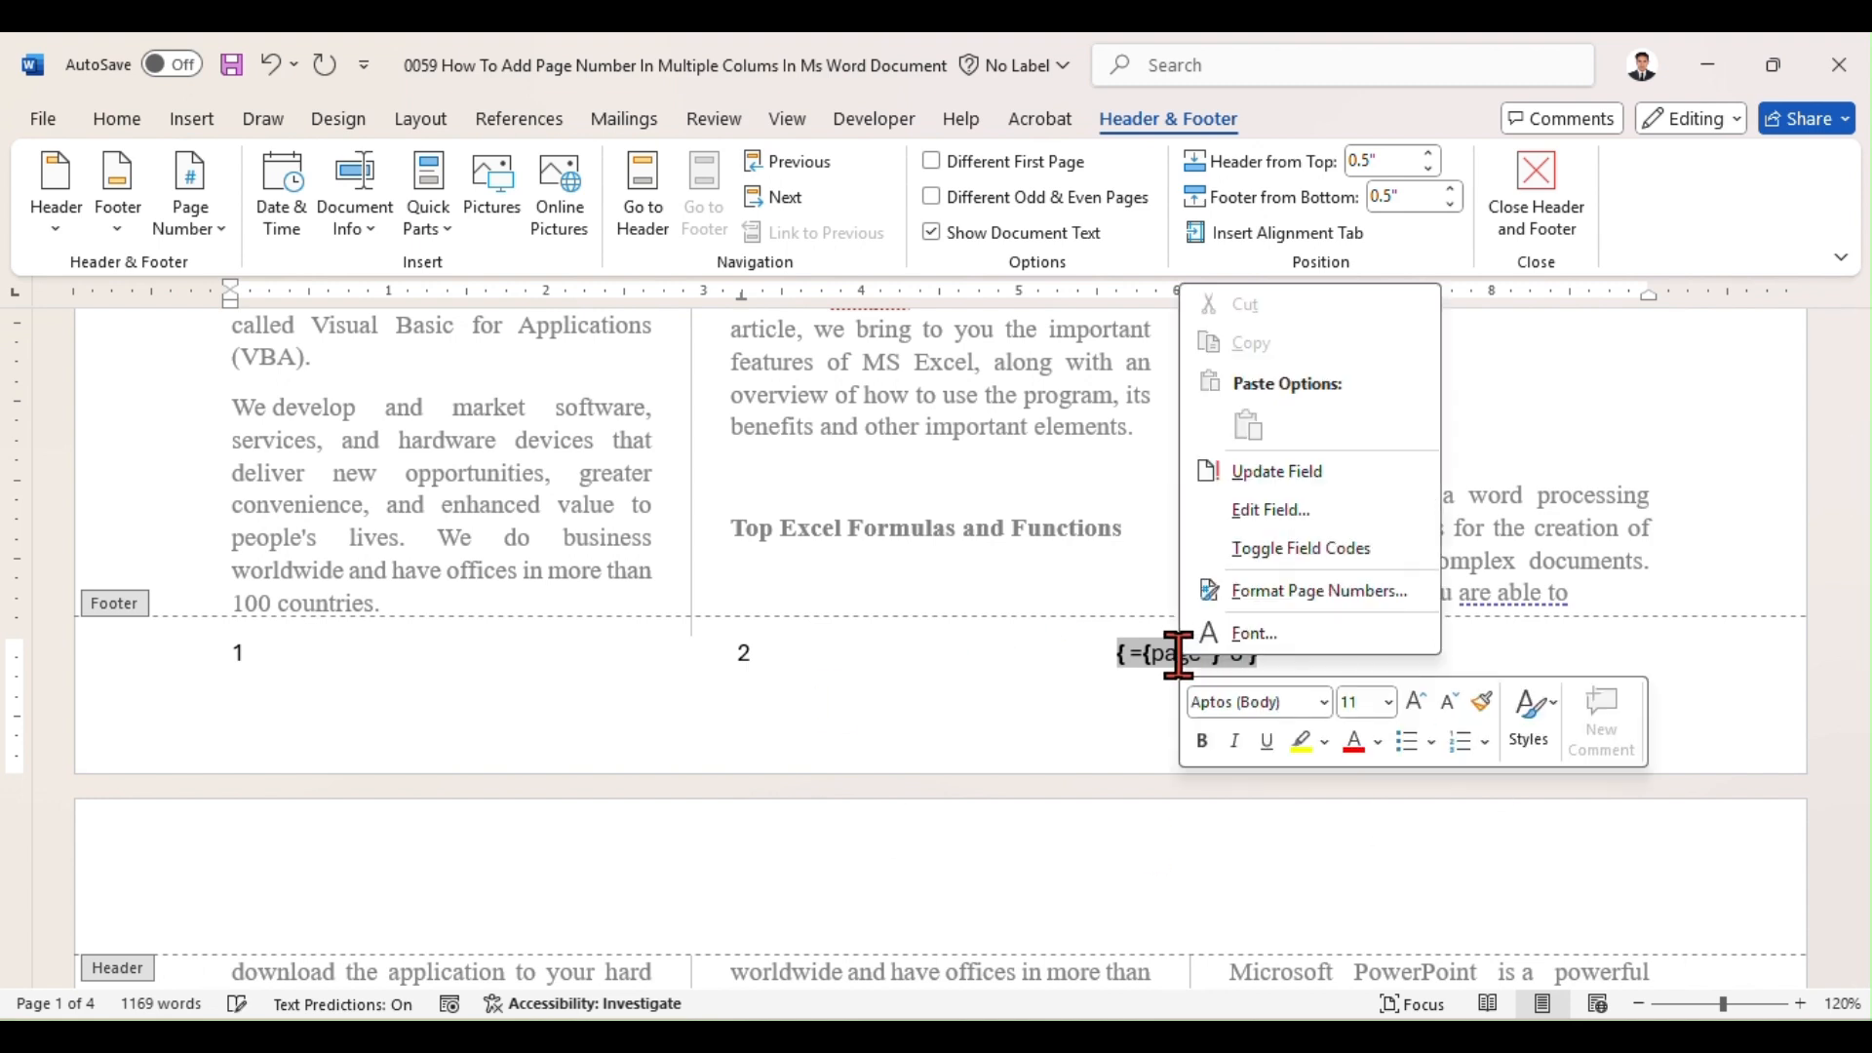
{"action": "left_click", "coordinate": [1265, 476]}
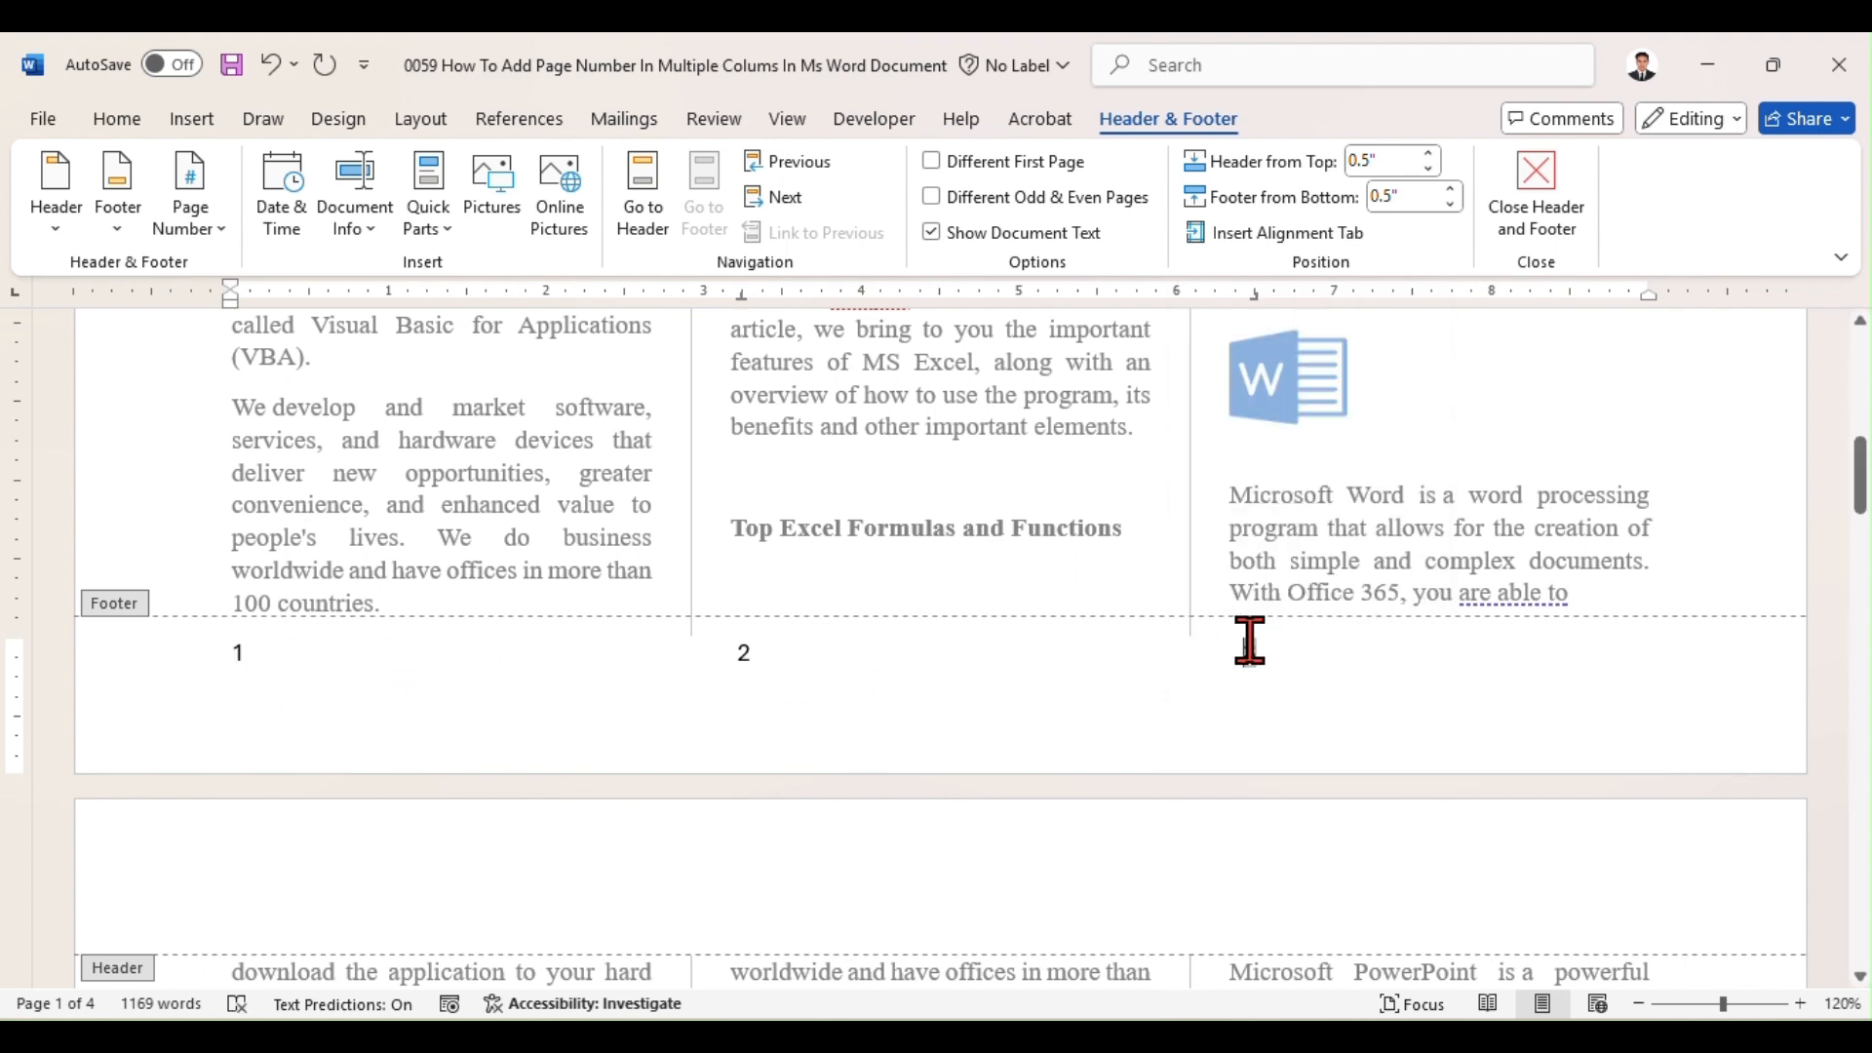
Close header and footer editing and return to the document's body text
{"action": "left_click_drag", "start_coordinate": [1865, 479], "coordinate": [1865, 322]}
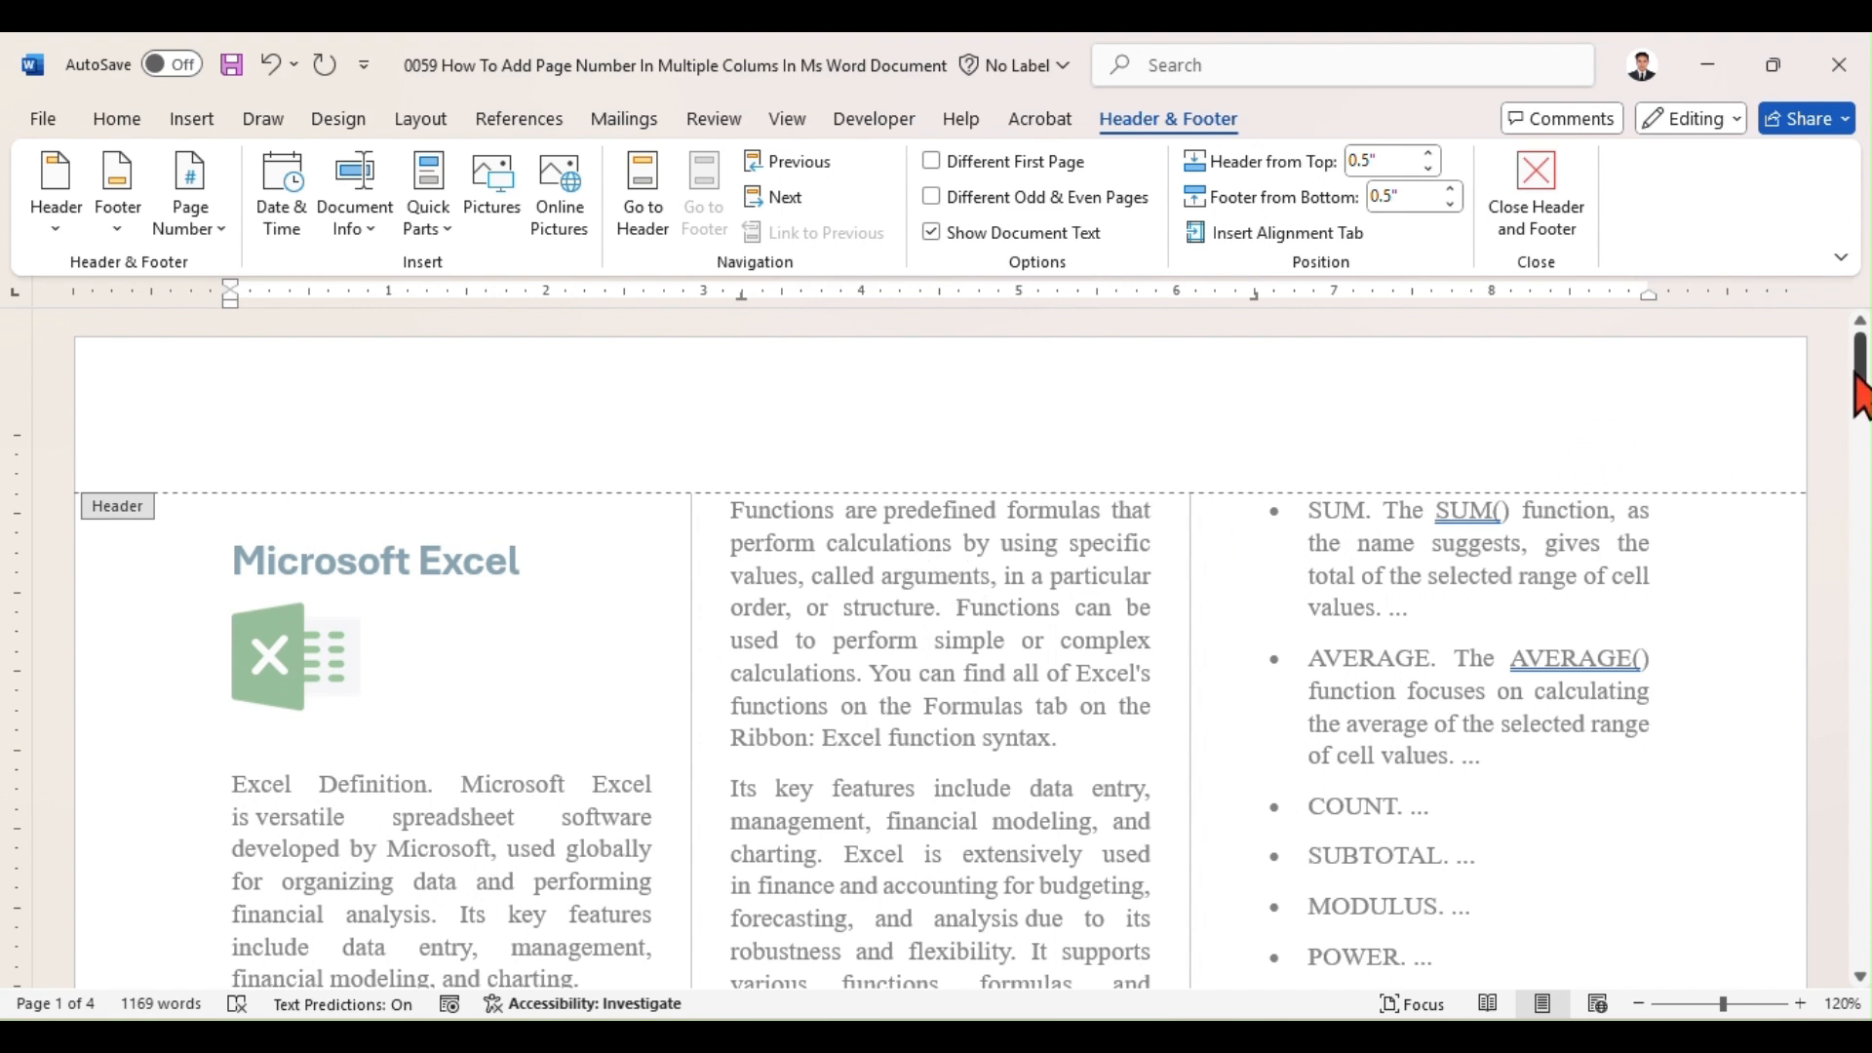
{"action": "left_click_drag", "start_coordinate": [1860, 390], "coordinate": [1861, 403]}
{"action": "left_click", "coordinate": [1542, 216]}
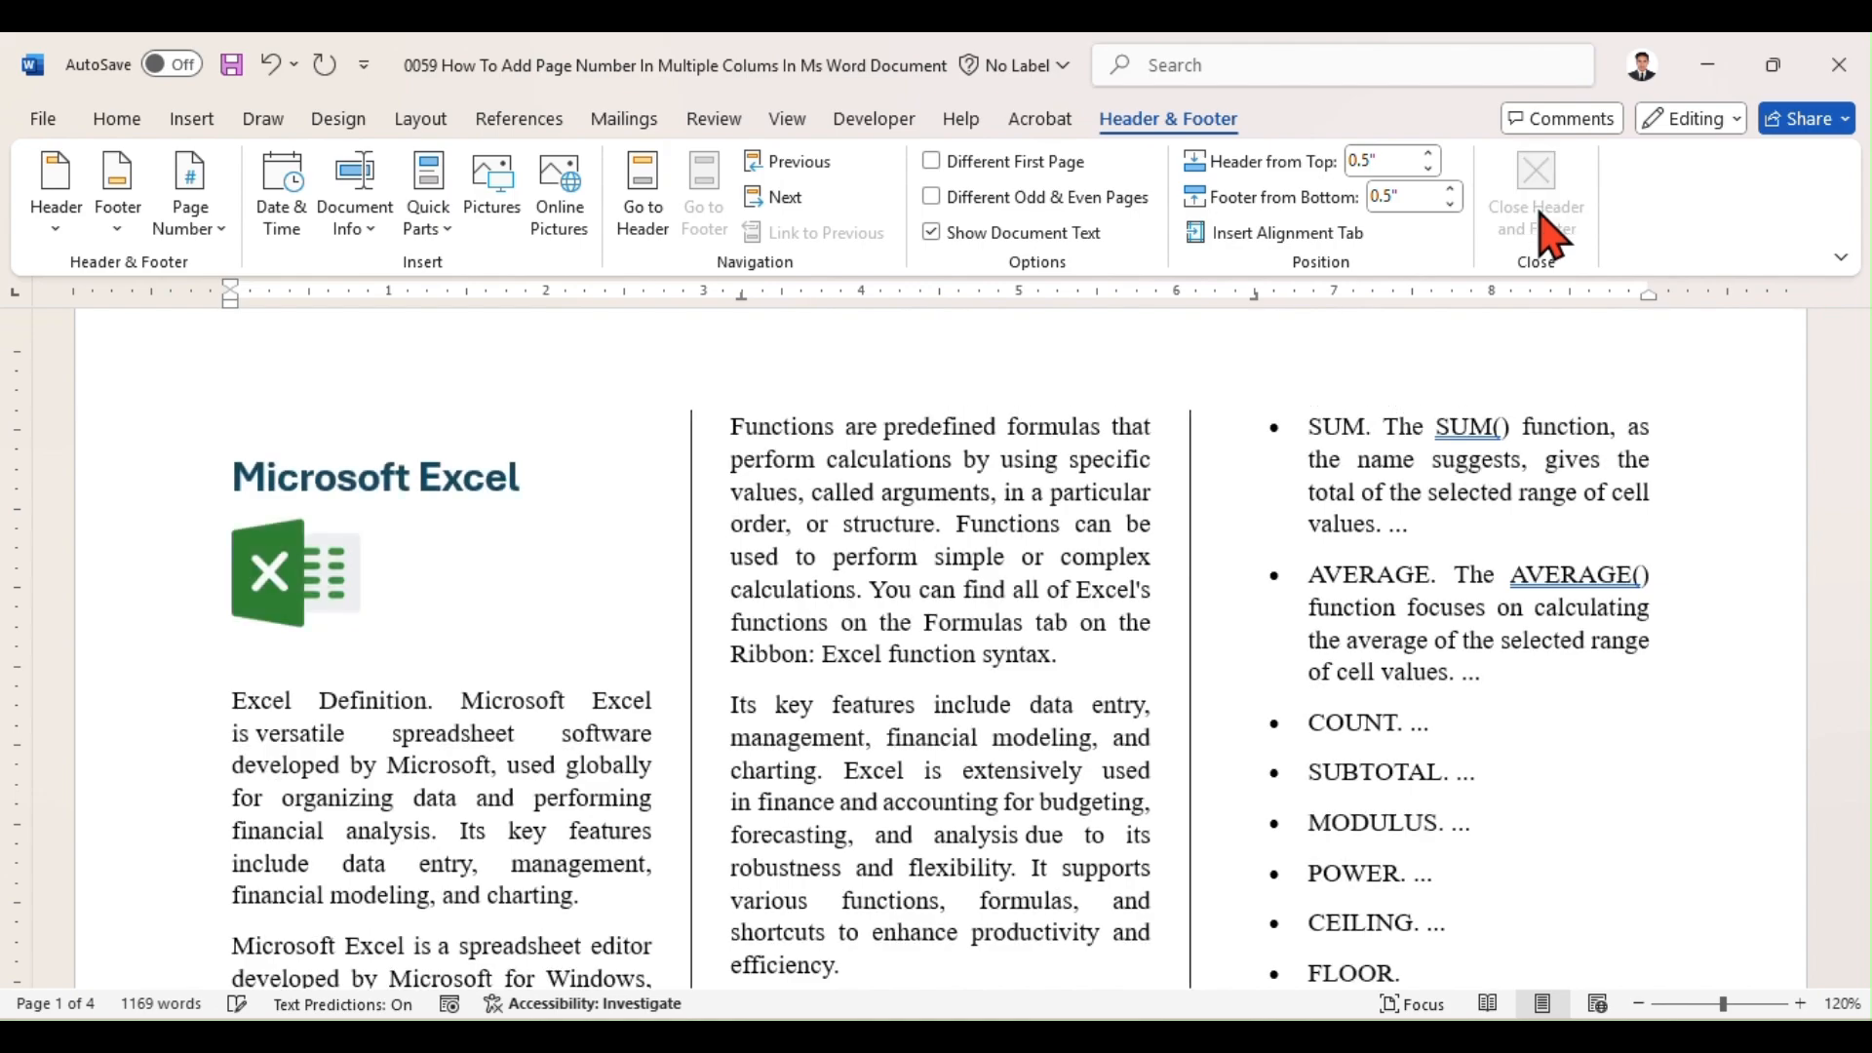
{"action": "mouse_move", "coordinate": [1860, 391]}
{"action": "left_mouse_down"}
{"action": "mouse_move", "coordinate": [1862, 771]}
{"action": "mouse_move", "coordinate": [1861, 370]}
{"action": "left_mouse_up"}
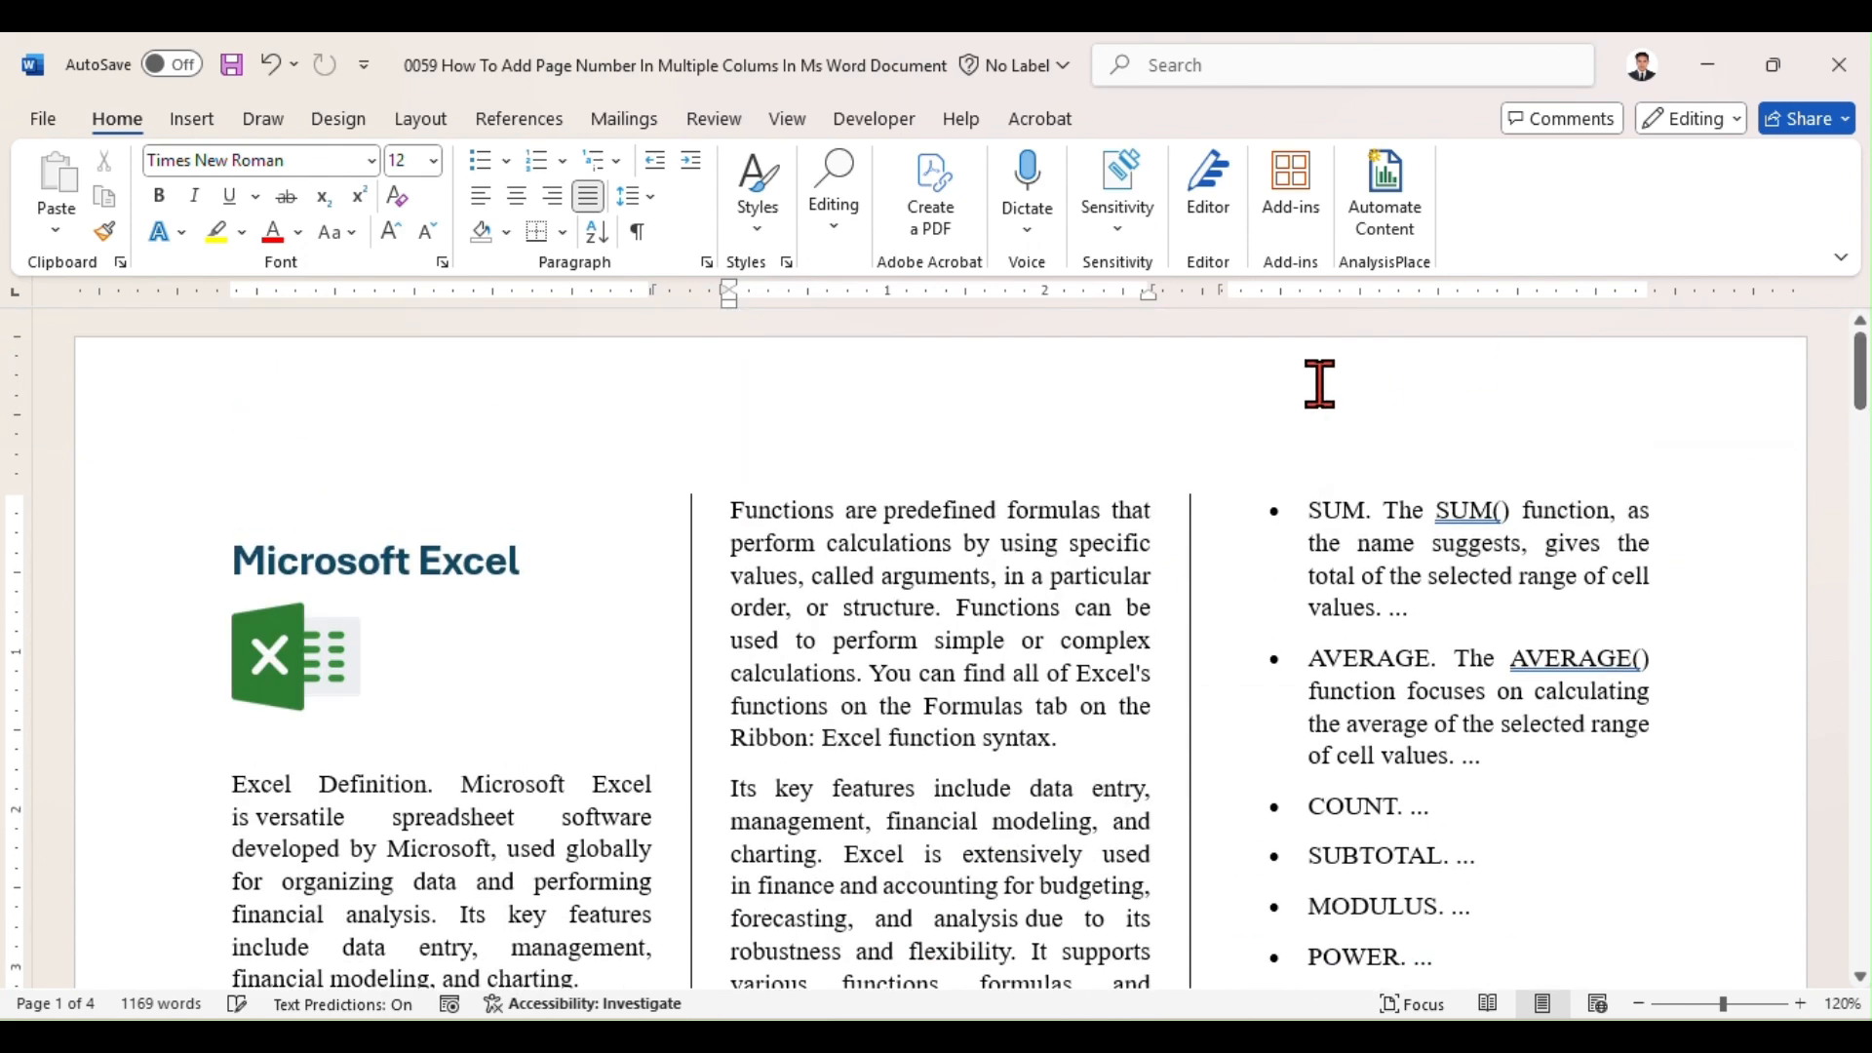